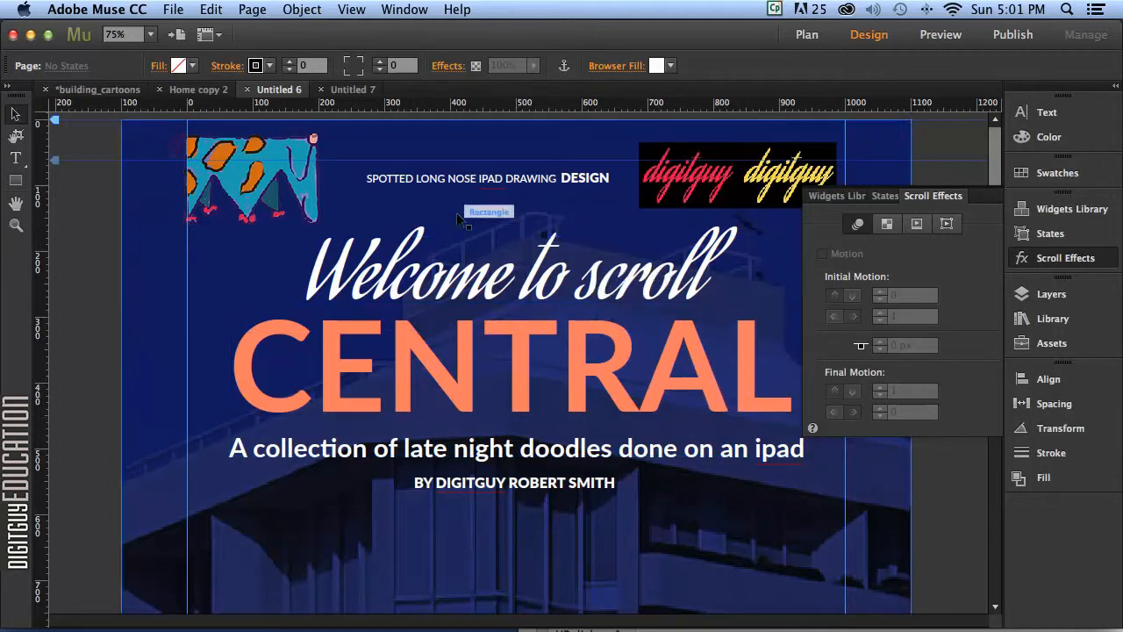
Preview the Home copy 2 page in the browser, examine how its header and headings move on scrolling, and close the preview.
{"action": "left_click", "coordinate": [199, 89]}
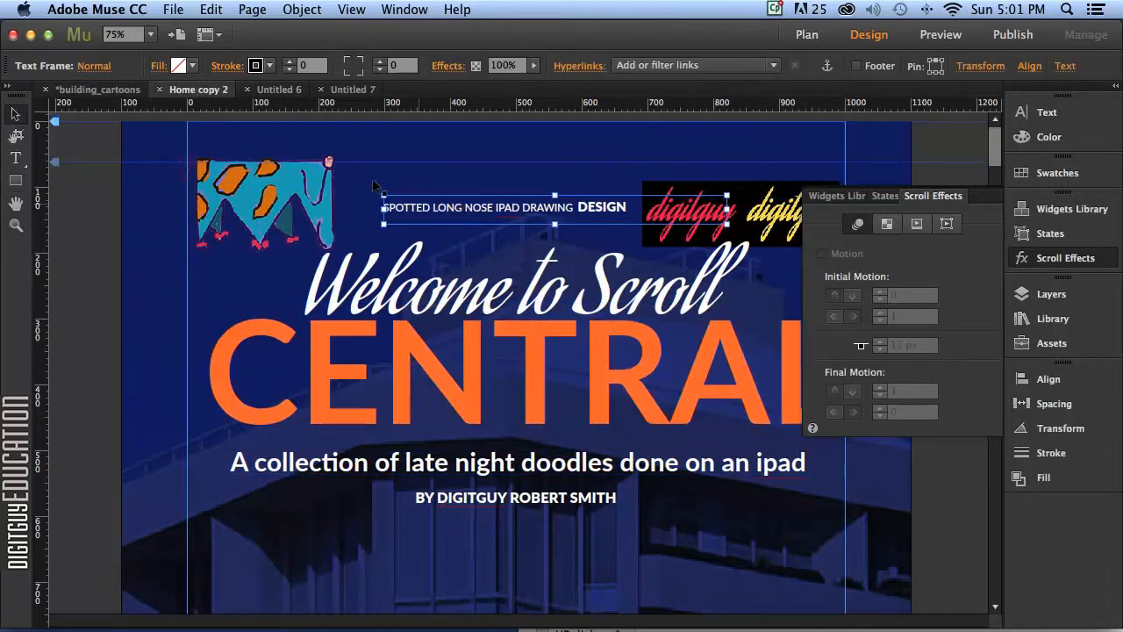
{"action": "left_click", "coordinate": [171, 9]}
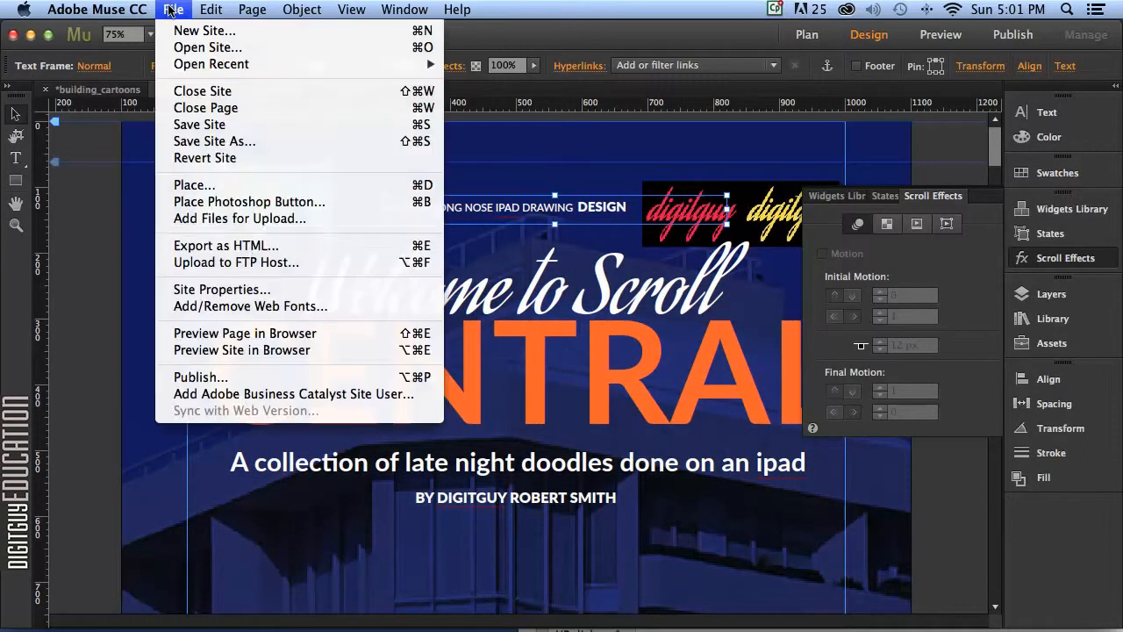
{"action": "left_click", "coordinate": [303, 333]}
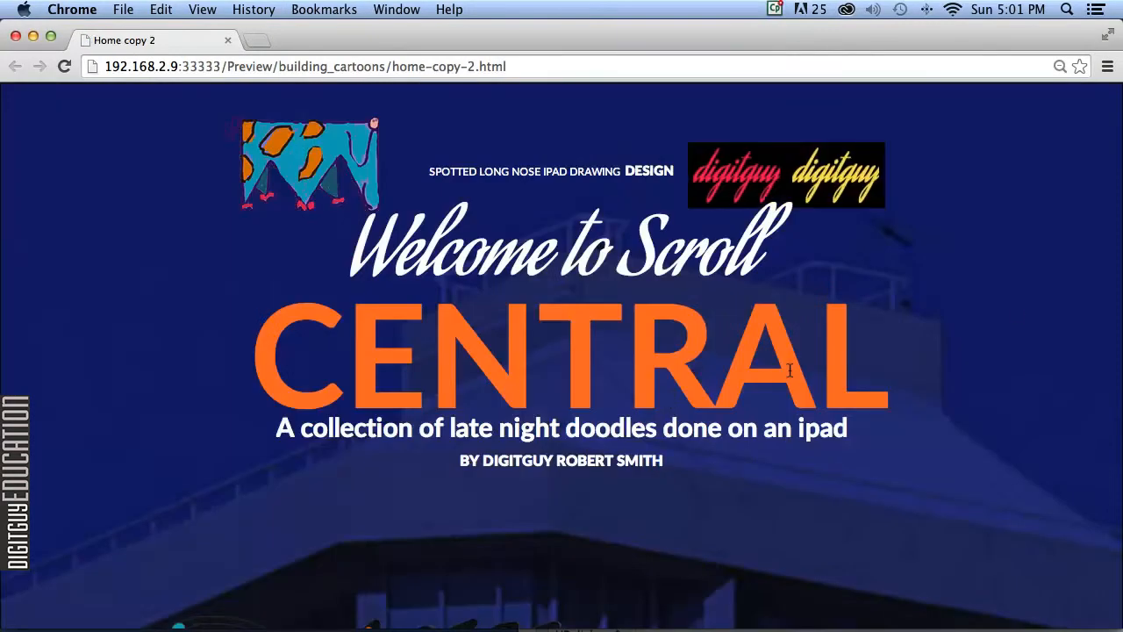
{"action": "scroll", "coordinate": [1005, 314], "scroll_direction": "down", "scroll_amount": 2}
{"action": "scroll", "coordinate": [1006, 314], "scroll_direction": "up", "scroll_amount": 2}
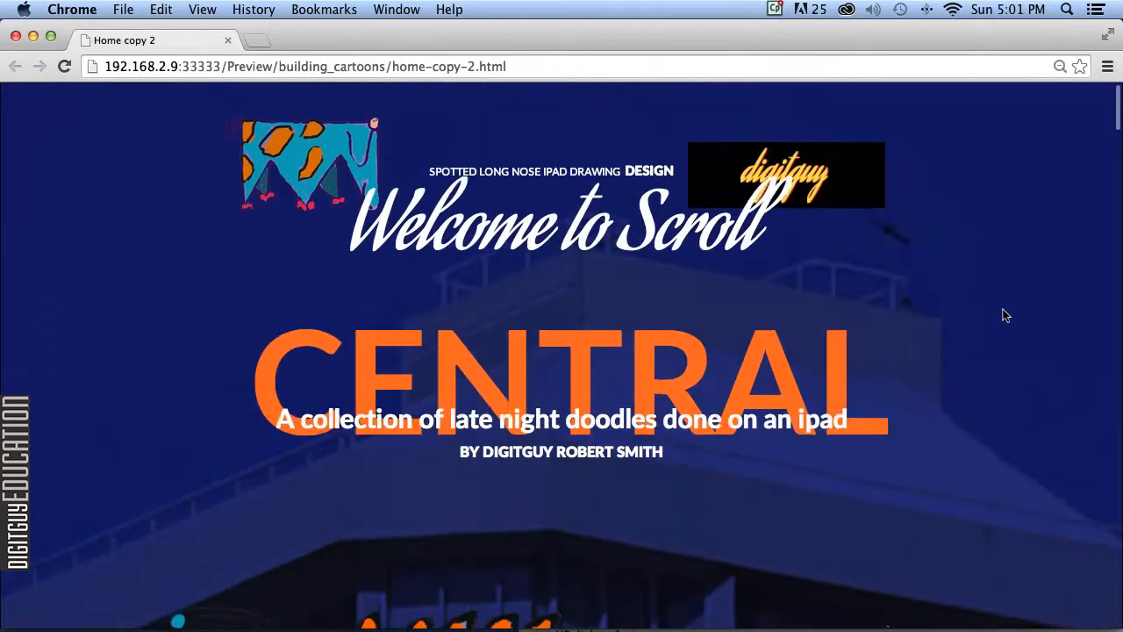
{"action": "scroll", "coordinate": [1006, 315], "scroll_direction": "down", "scroll_amount": 2}
{"action": "scroll", "coordinate": [1007, 314], "scroll_direction": "down", "scroll_amount": 1}
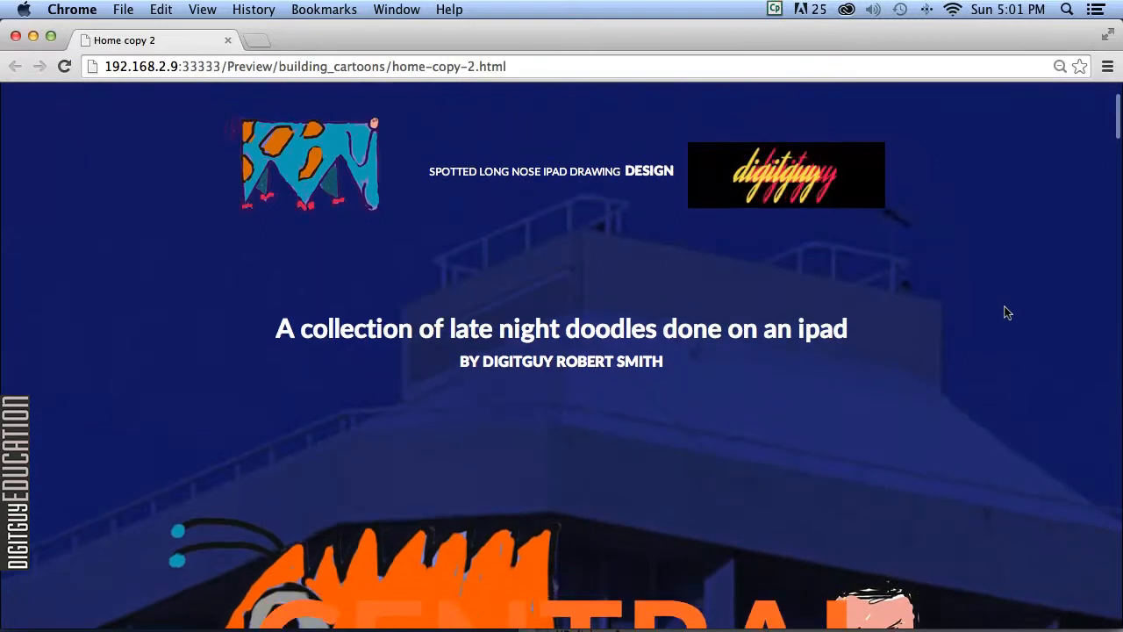
{"action": "scroll", "coordinate": [1007, 313], "scroll_direction": "up", "scroll_amount": 3}
{"action": "scroll", "coordinate": [1007, 311], "scroll_direction": "down", "scroll_amount": 2}
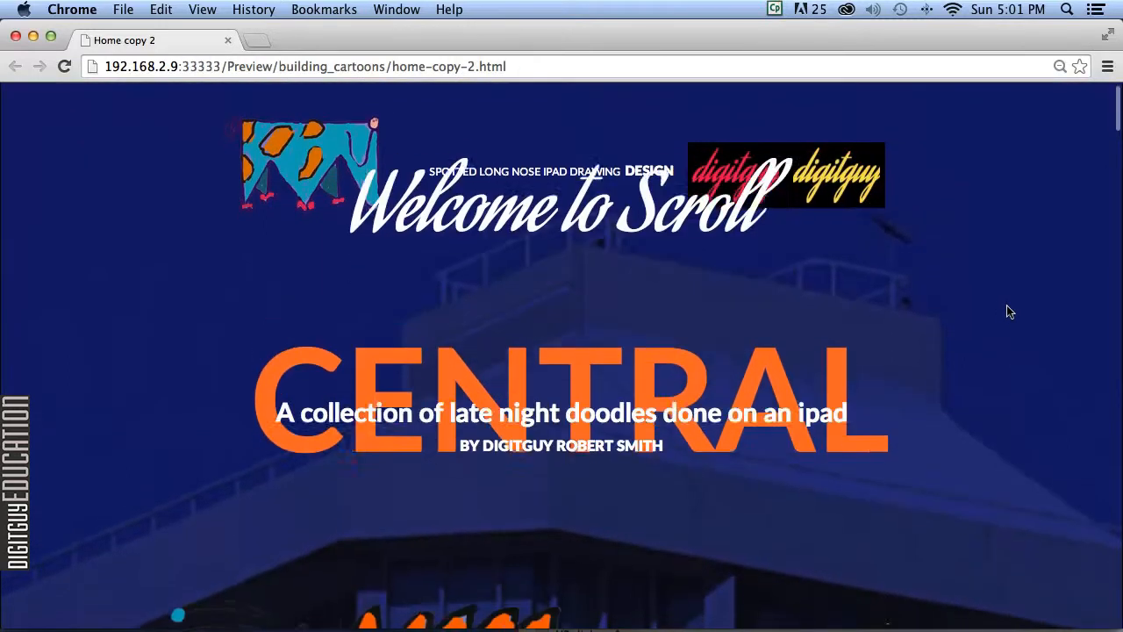
{"action": "left_click", "coordinate": [13, 37]}
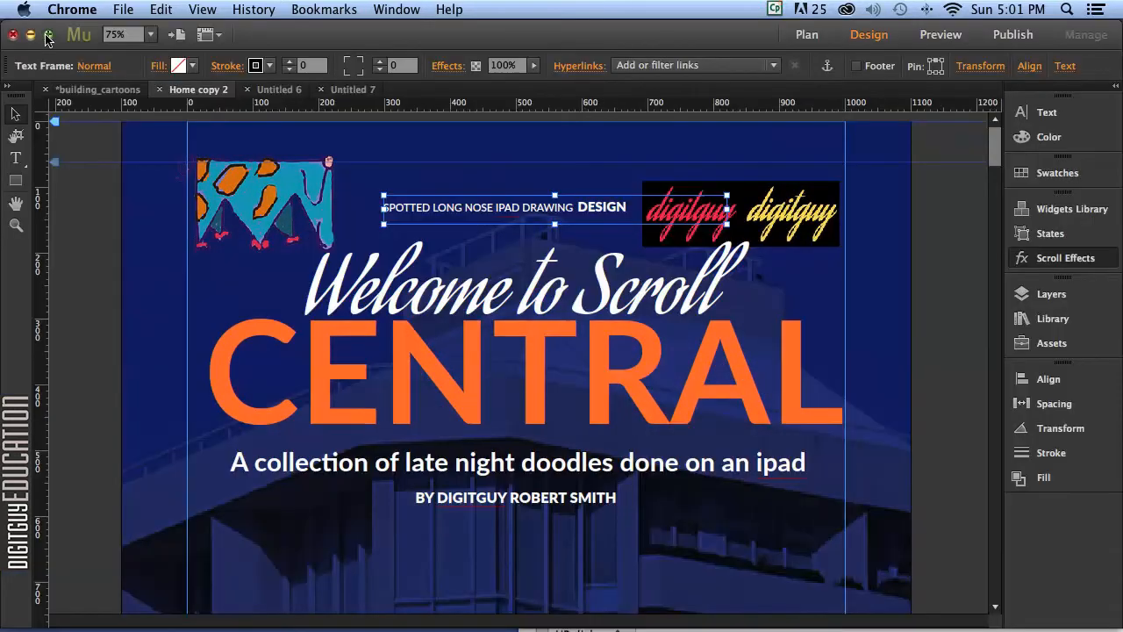
On the Untitled 6 page, enable scroll motion for the "Welcome to scroll" text with key position 0 px and upward final motion 2.
{"action": "left_click", "coordinate": [274, 92]}
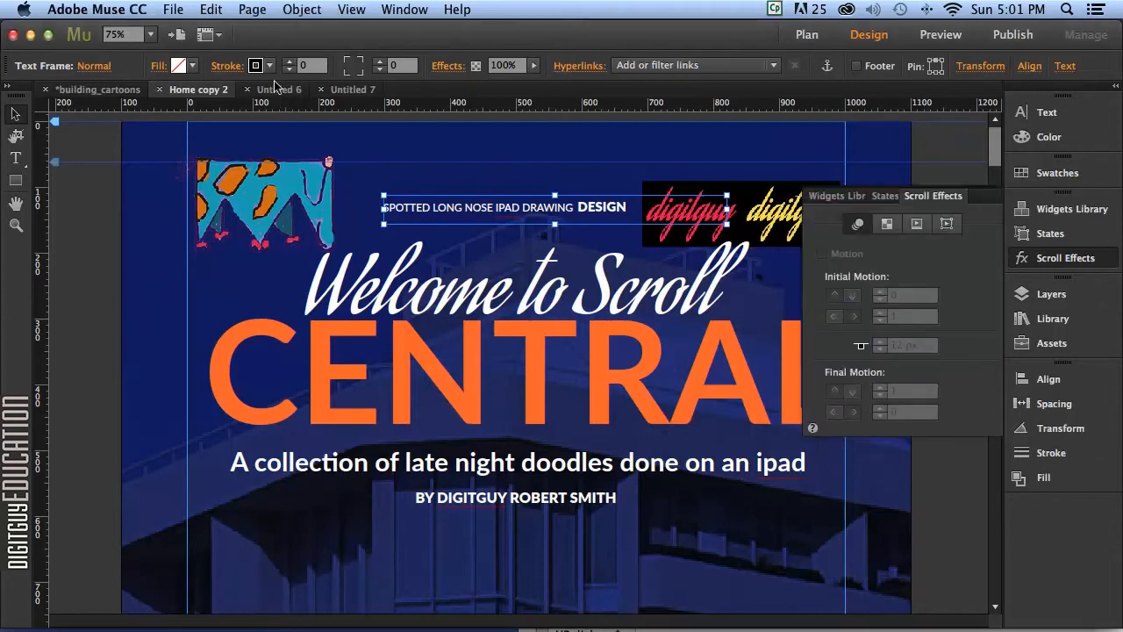
{"action": "left_click", "coordinate": [277, 89]}
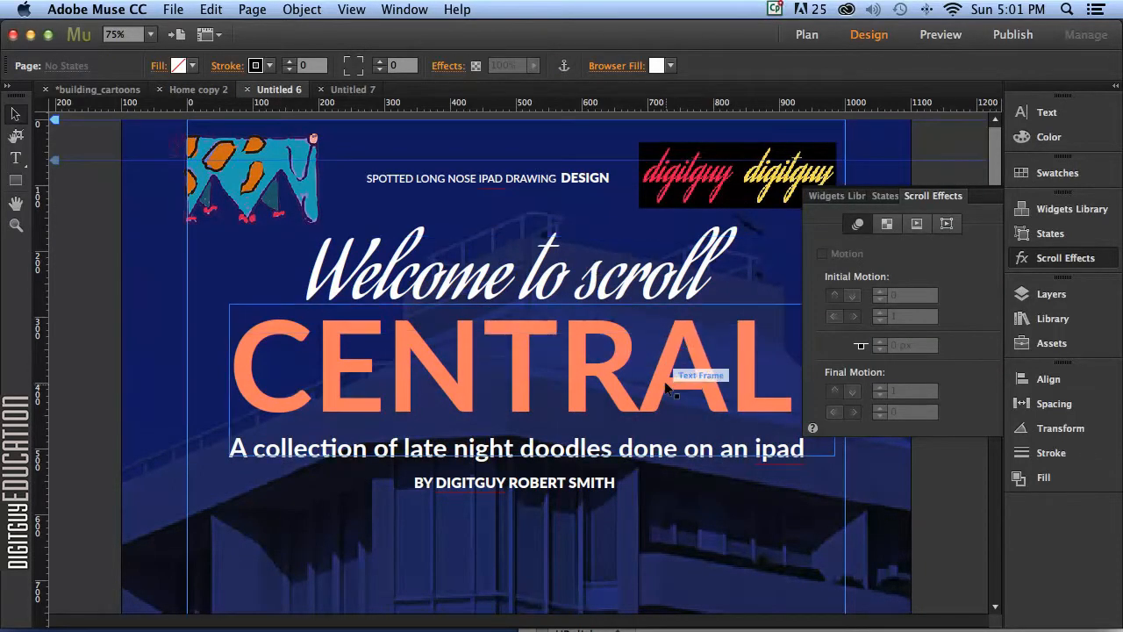
{"action": "left_click", "coordinate": [606, 293]}
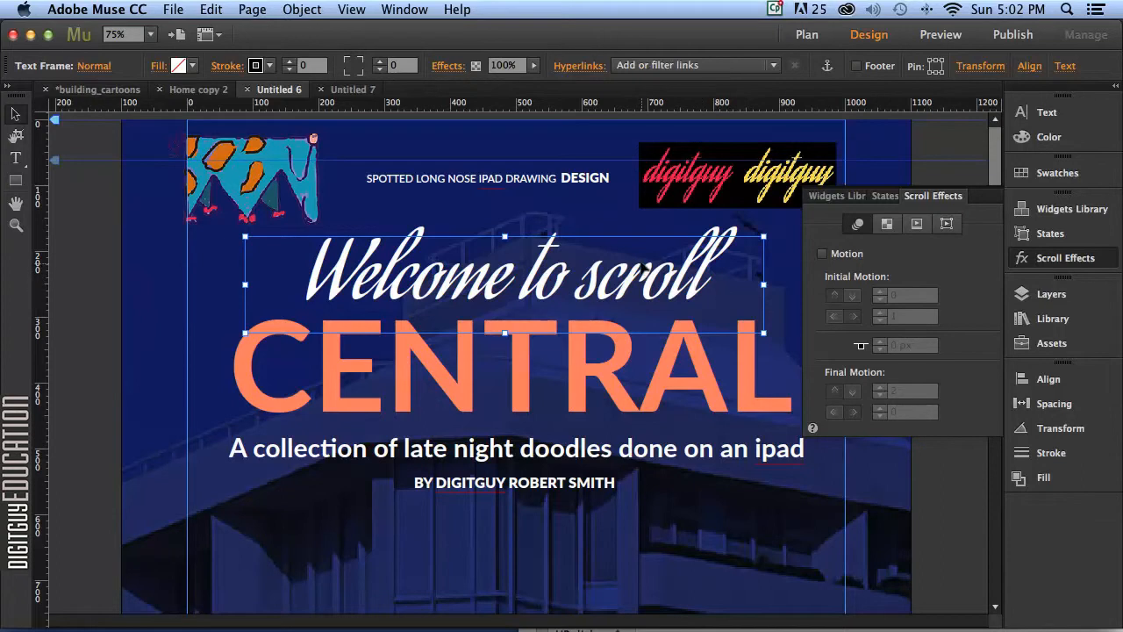
{"action": "left_click", "coordinate": [1052, 257]}
{"action": "left_click", "coordinate": [1052, 259]}
{"action": "left_click", "coordinate": [821, 254]}
{"action": "left_click", "coordinate": [925, 347]}
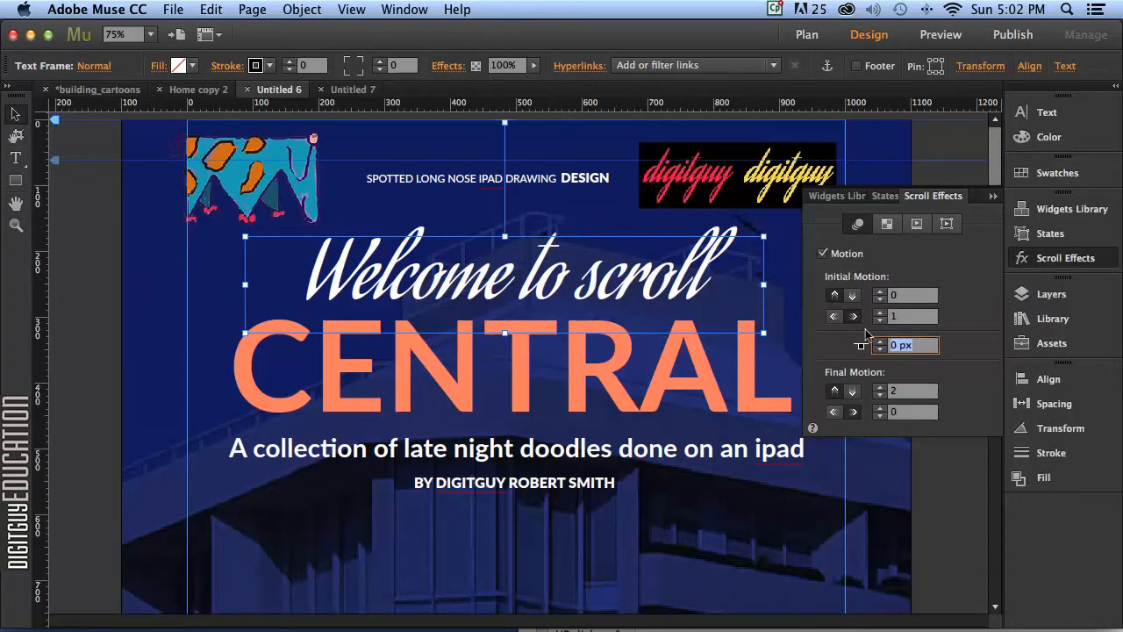
{"action": "type", "text": "0"}
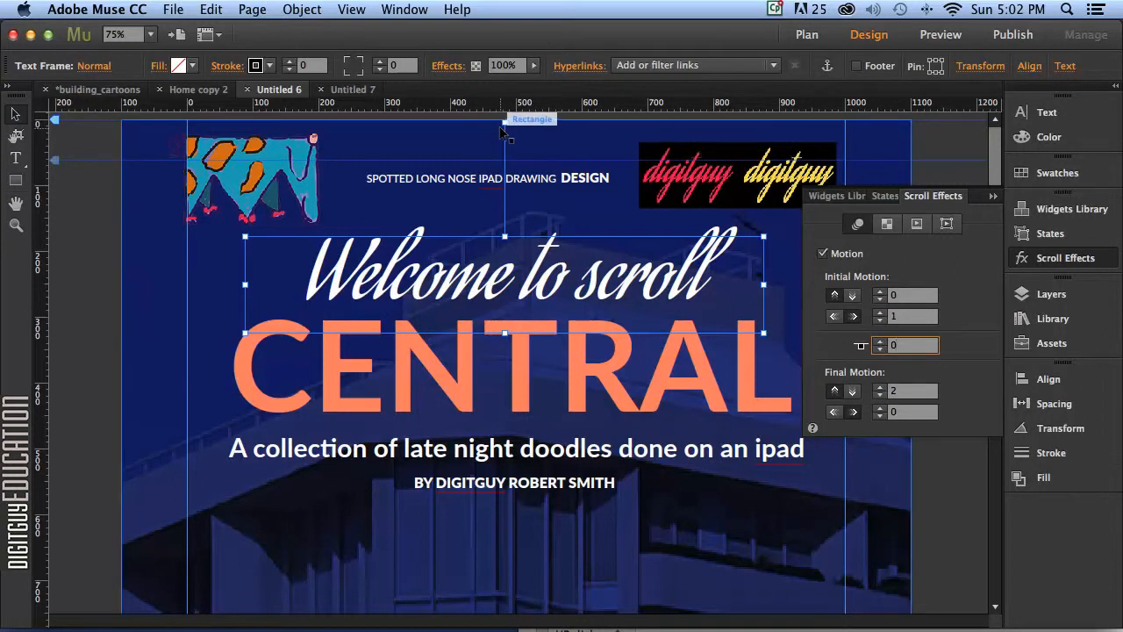
{"action": "left_click", "coordinate": [955, 288]}
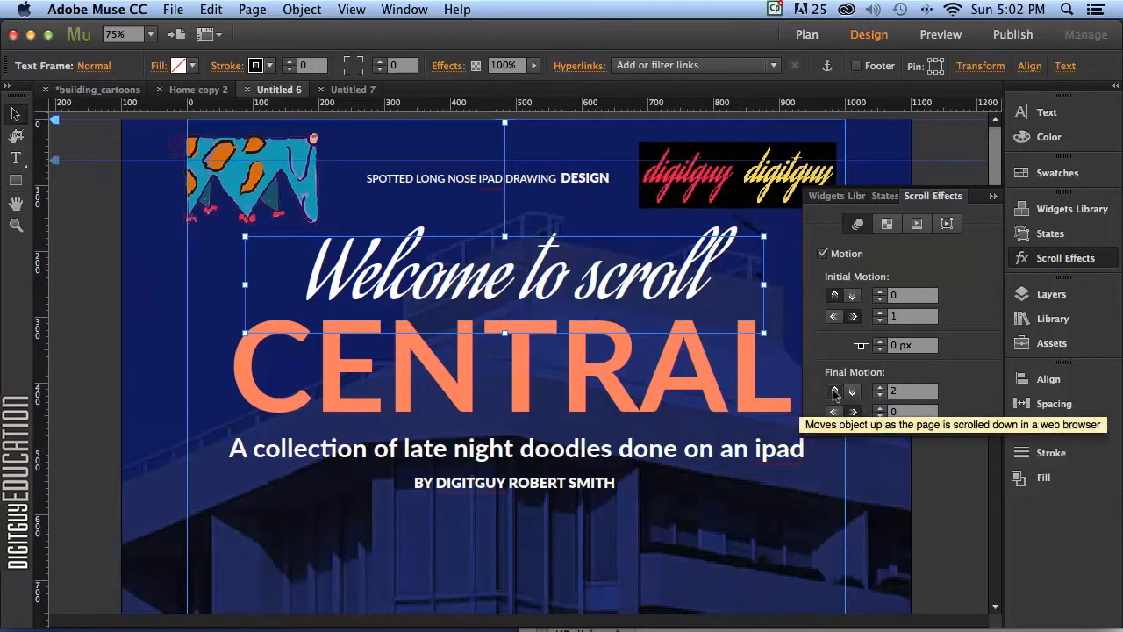
{"action": "left_click", "coordinate": [895, 391]}
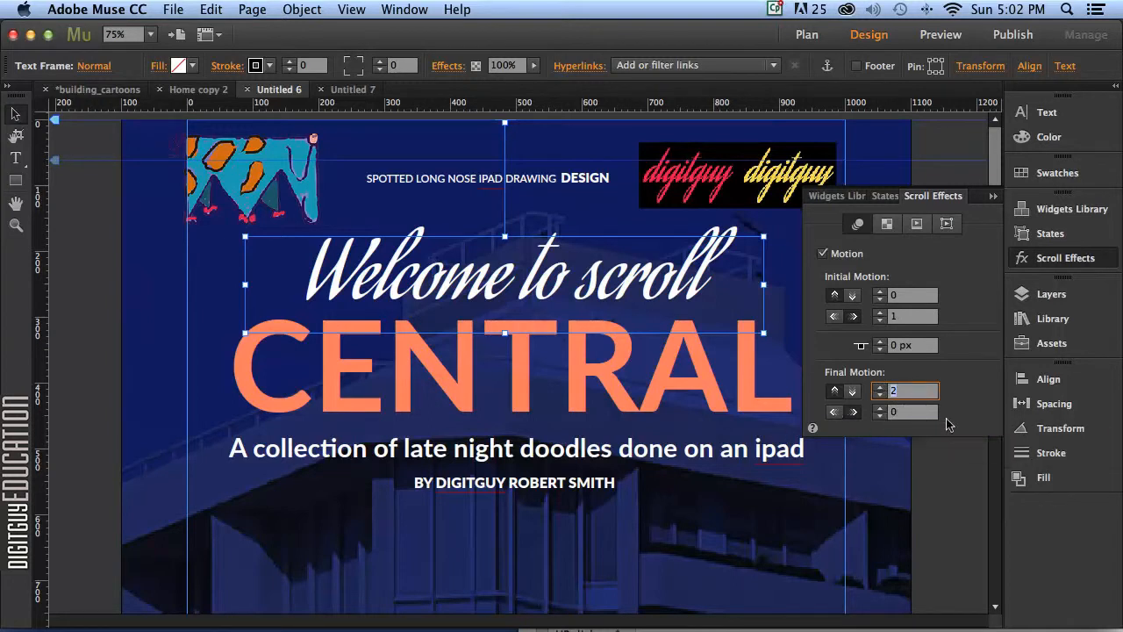
Enable scroll motion for the CENTRAL text frame with key position 0 px and downward final motion 2.
{"action": "left_click", "coordinate": [594, 371]}
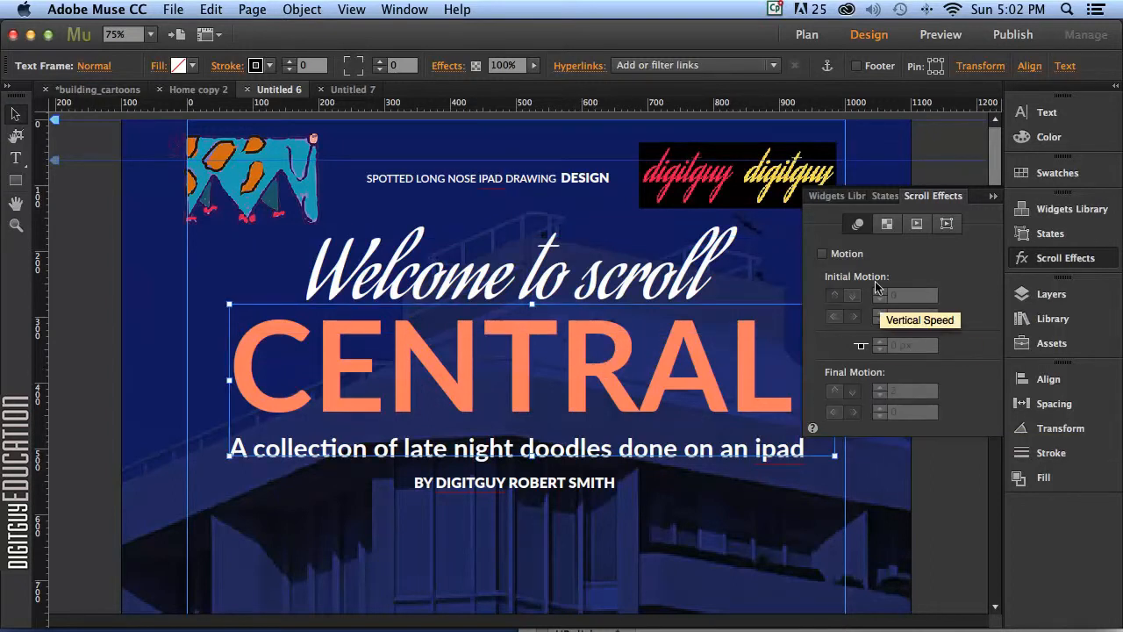
{"action": "left_click", "coordinate": [822, 254]}
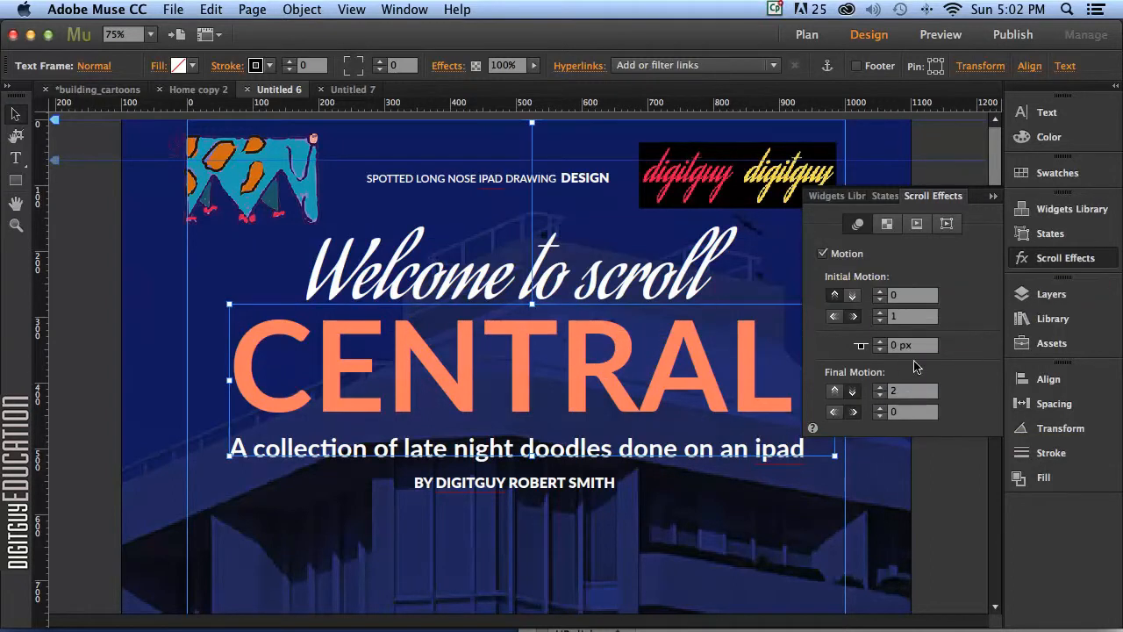
{"action": "left_click", "coordinate": [913, 343]}
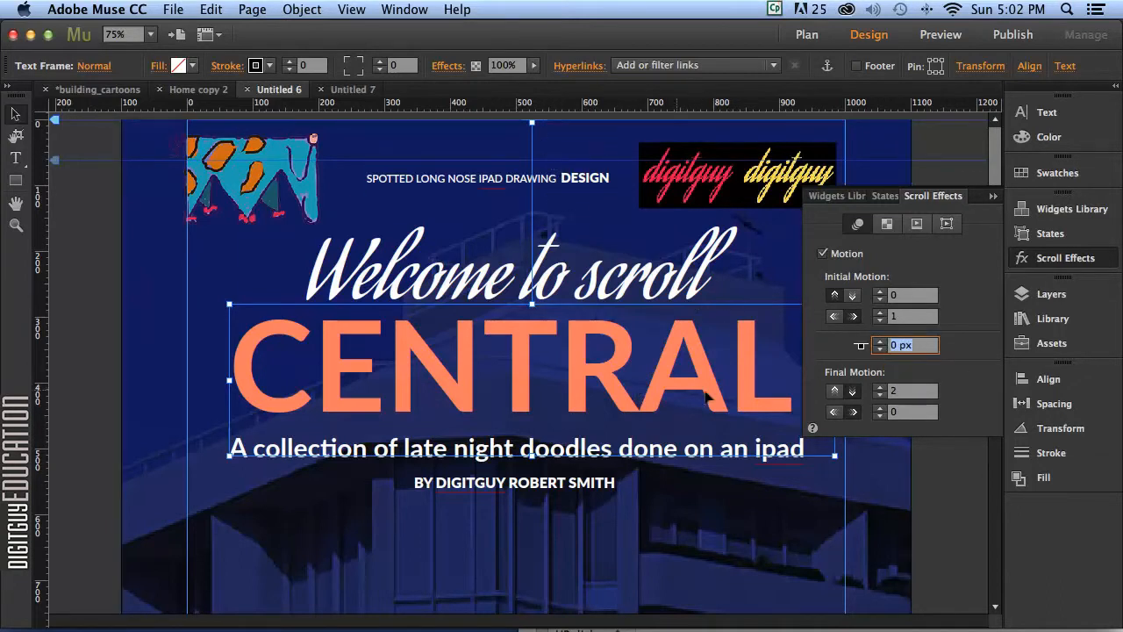
{"action": "left_click", "coordinate": [851, 394]}
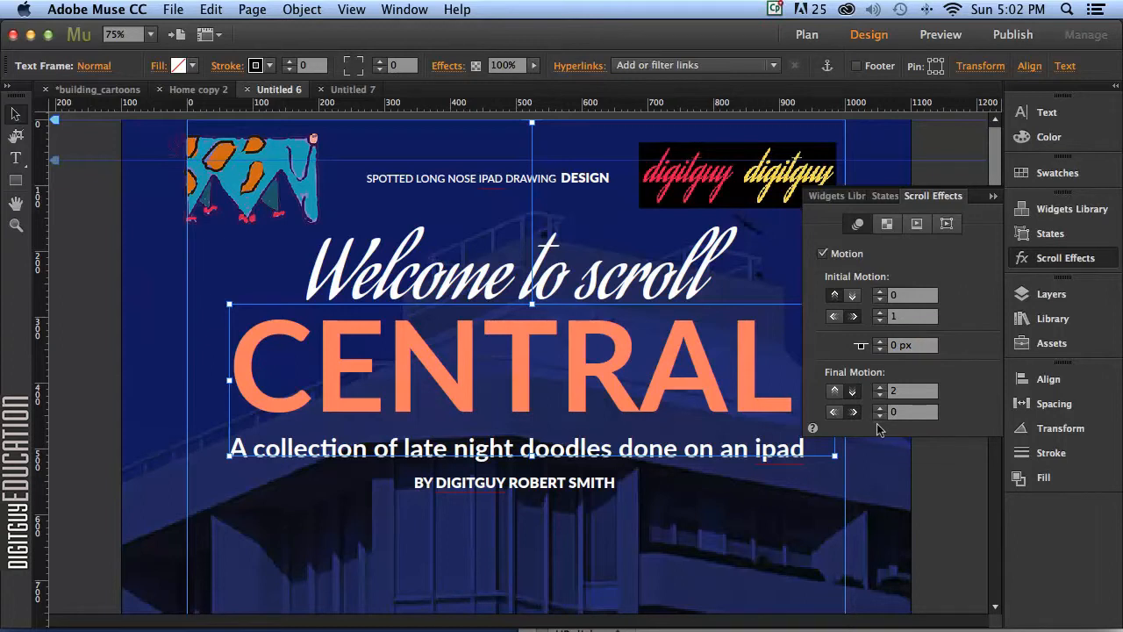
{"action": "left_click", "coordinate": [691, 274]}
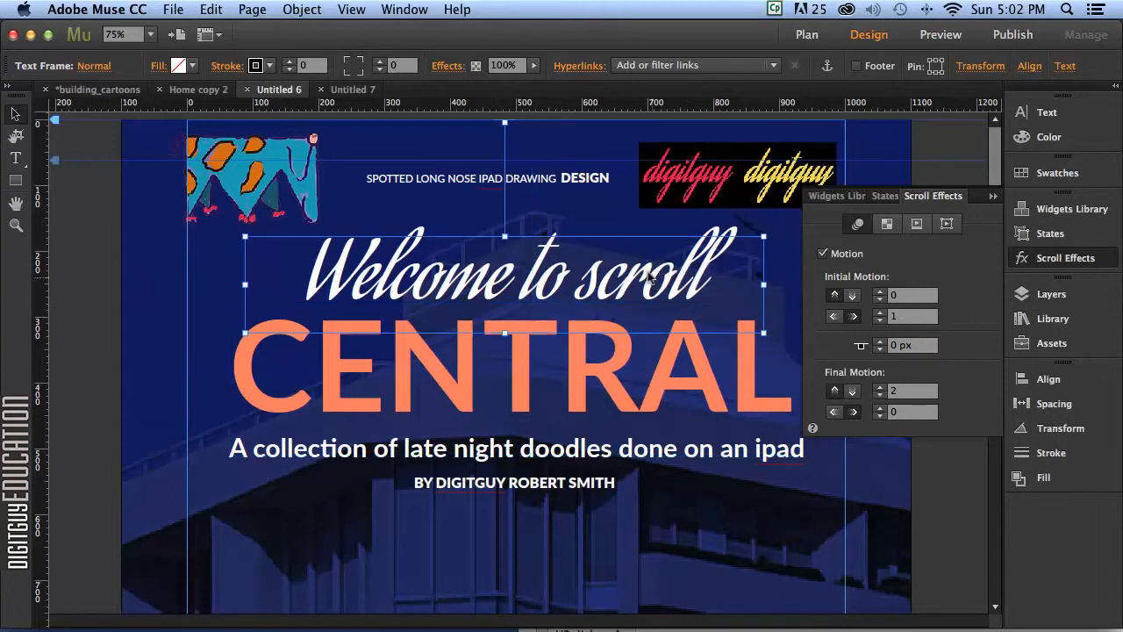
{"action": "left_click", "coordinate": [713, 370]}
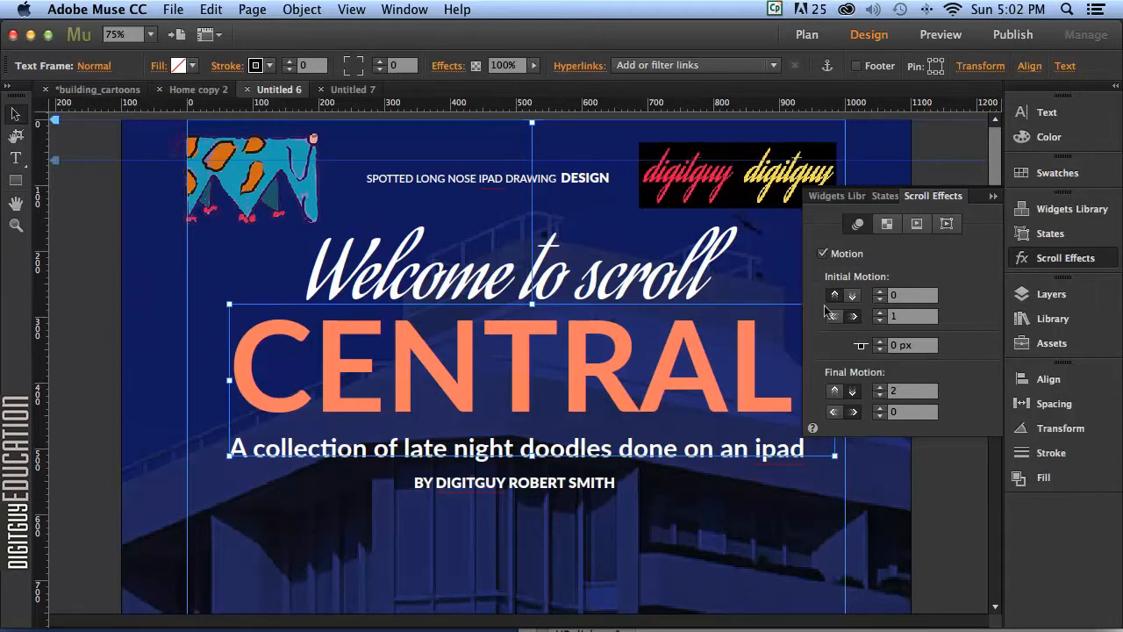
Preview the Untitled 6 page in the browser, check how the heading texts and header items react to scrolling, and close the preview.
{"action": "left_click", "coordinate": [173, 9]}
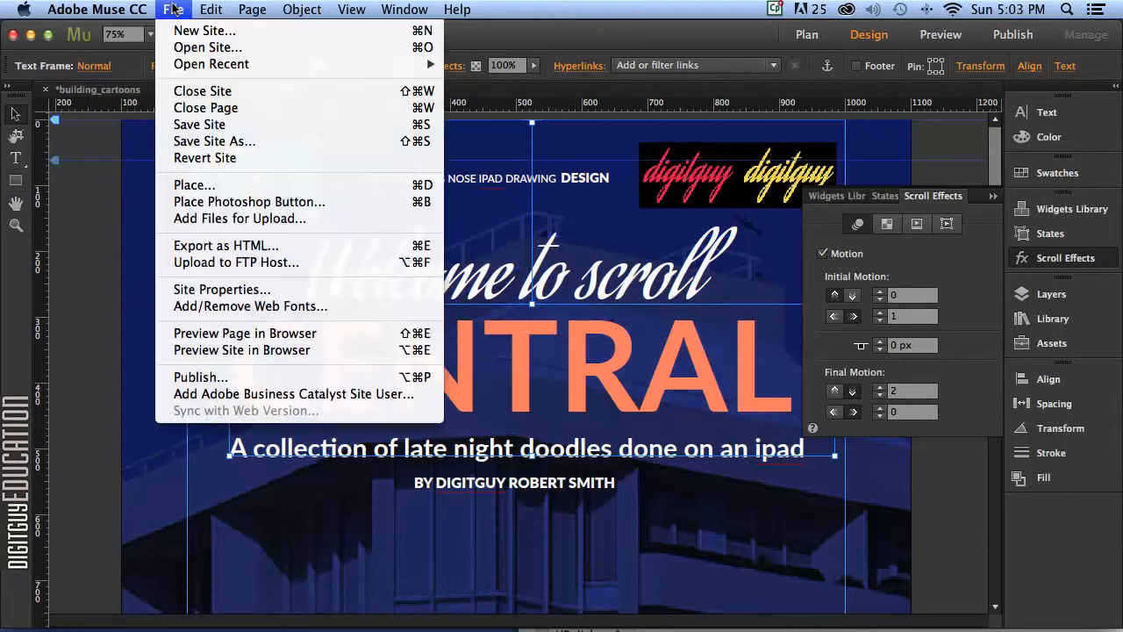
{"action": "left_click", "coordinate": [249, 334]}
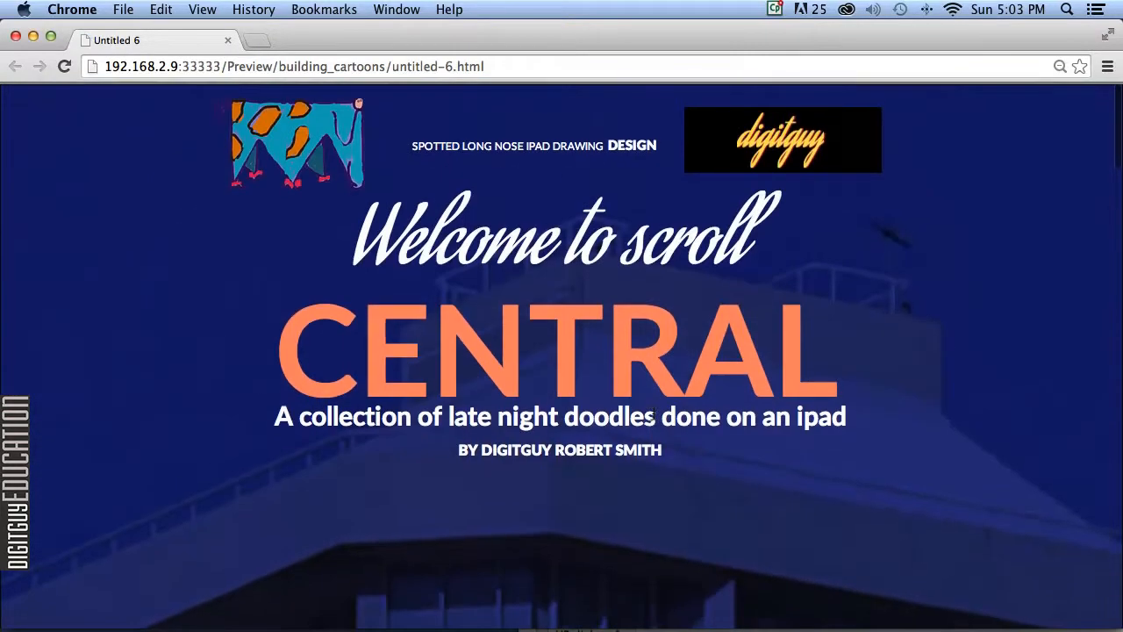
{"action": "scroll", "coordinate": [653, 415], "scroll_direction": "down", "scroll_amount": 2}
{"action": "scroll", "coordinate": [654, 415], "scroll_direction": "up", "scroll_amount": 2}
{"action": "scroll", "coordinate": [654, 415], "scroll_direction": "down", "scroll_amount": 1}
{"action": "scroll", "coordinate": [654, 420], "scroll_direction": "down", "scroll_amount": 2}
{"action": "scroll", "coordinate": [657, 421], "scroll_direction": "up", "scroll_amount": 3}
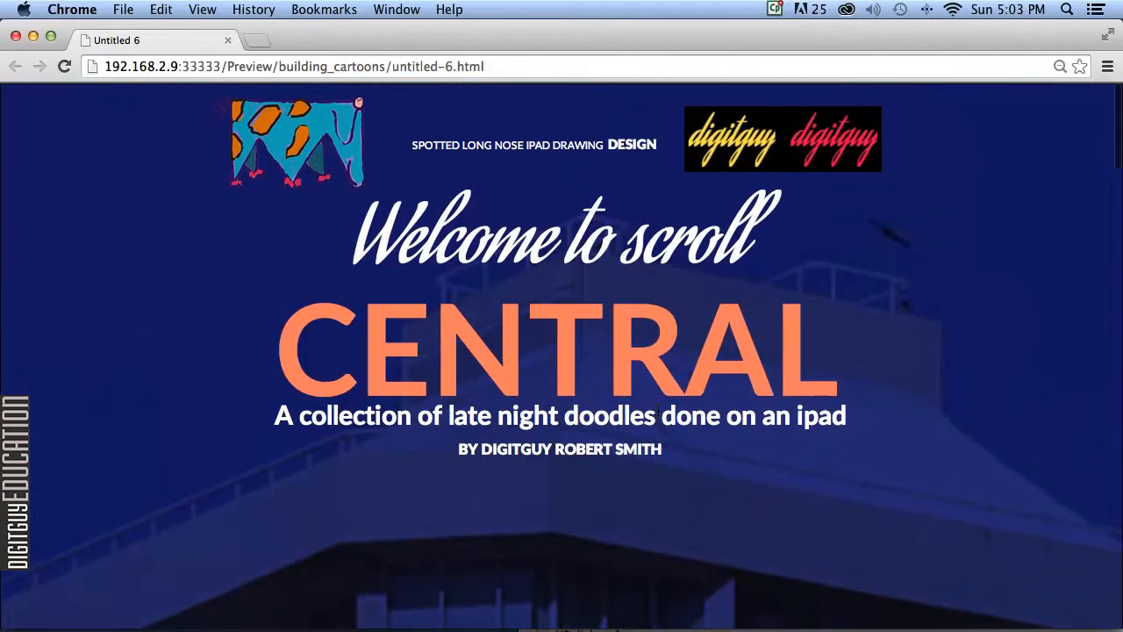
{"action": "scroll", "coordinate": [657, 412], "scroll_direction": "down", "scroll_amount": 3}
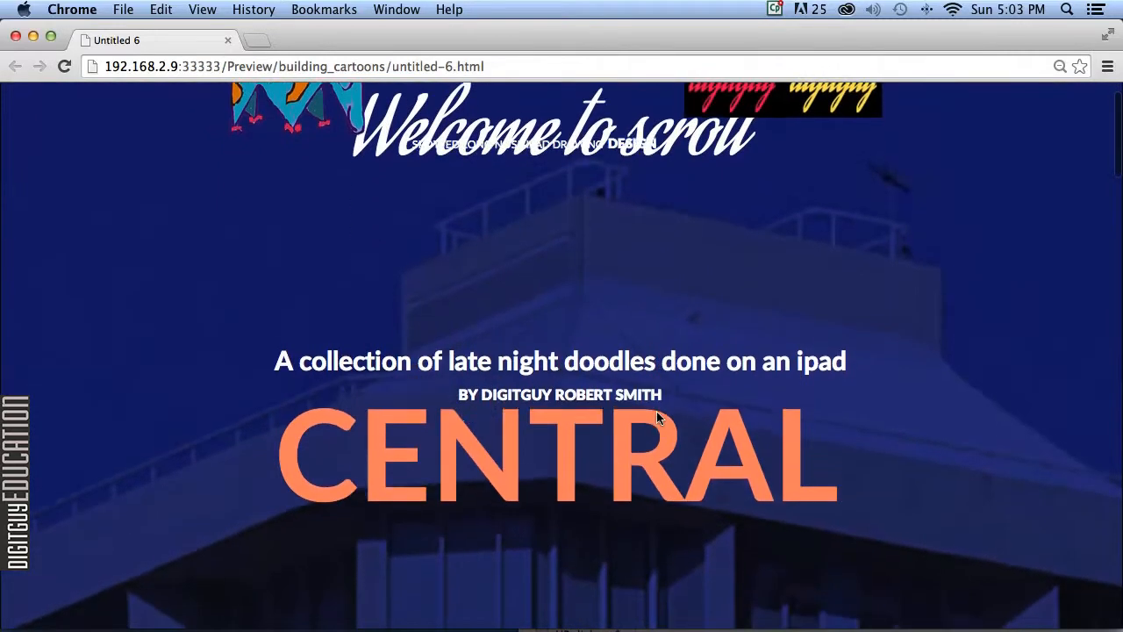
{"action": "scroll", "coordinate": [657, 414], "scroll_direction": "up", "scroll_amount": 3}
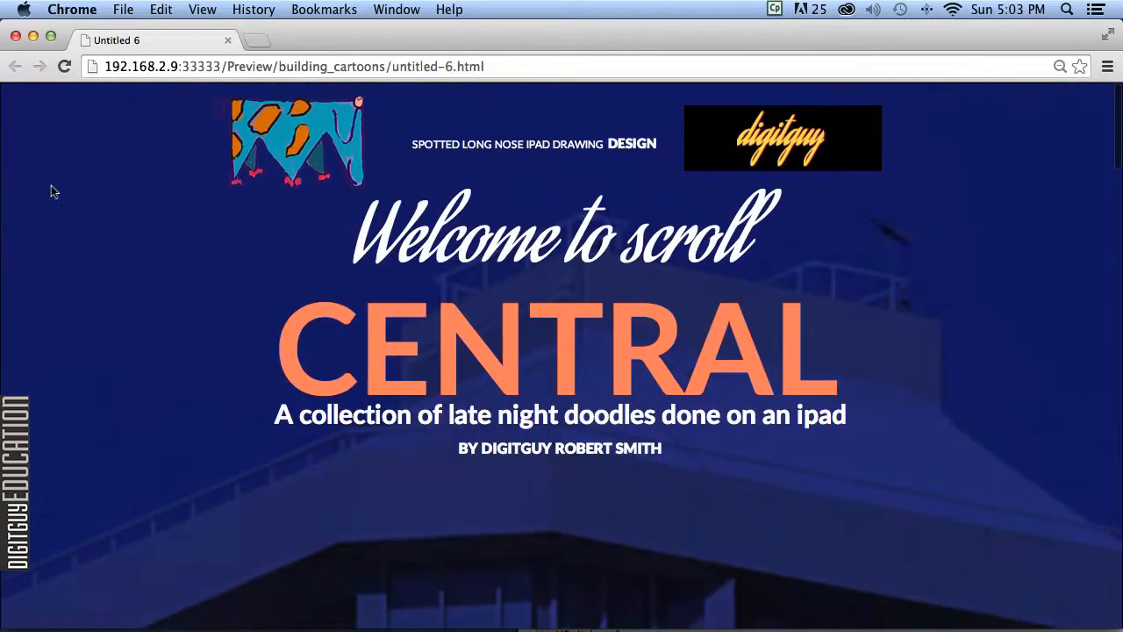
{"action": "left_click", "coordinate": [14, 36]}
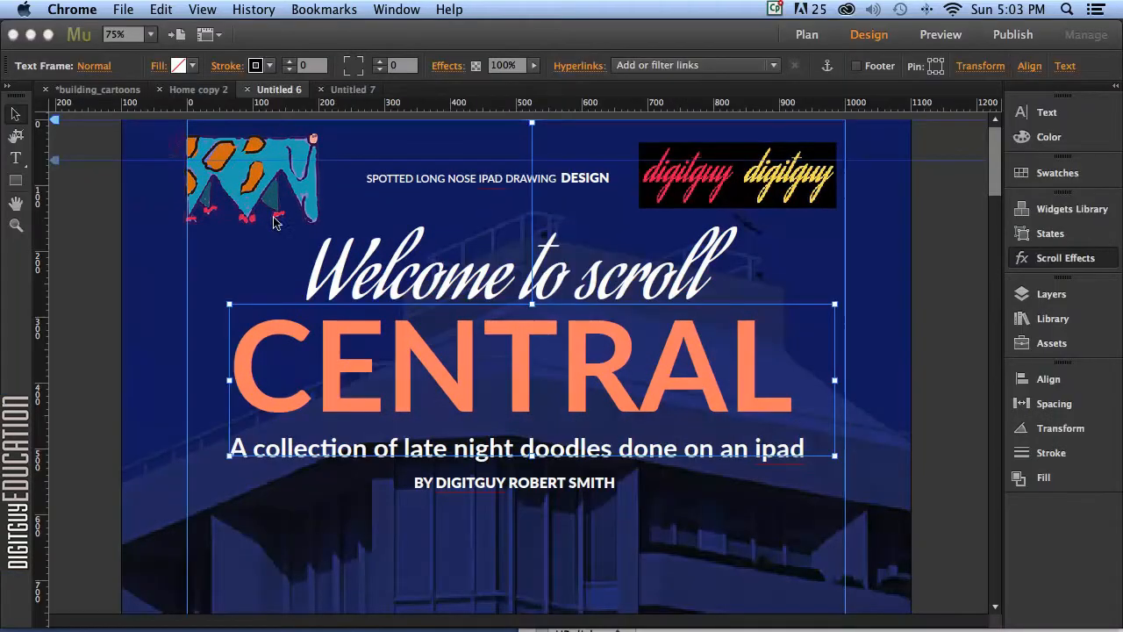
Pin the cartoon logo image and the digitguy animation in the header to the browser window, using top center for the animation.
{"action": "left_click", "coordinate": [278, 168]}
{"action": "left_click", "coordinate": [444, 180]}
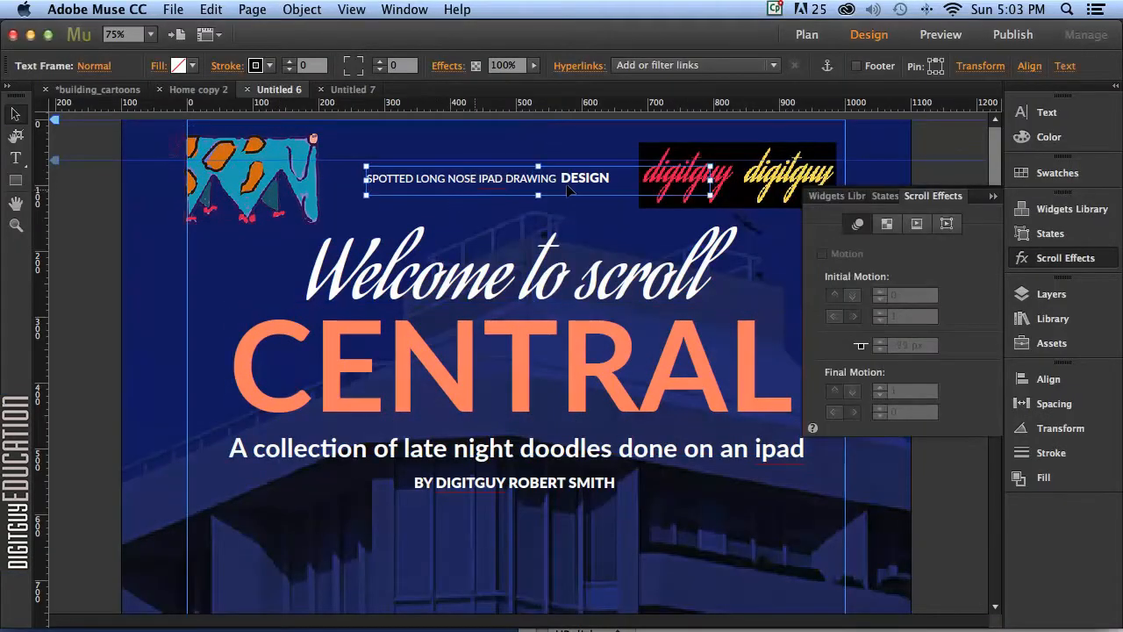
{"action": "left_click", "coordinate": [772, 179]}
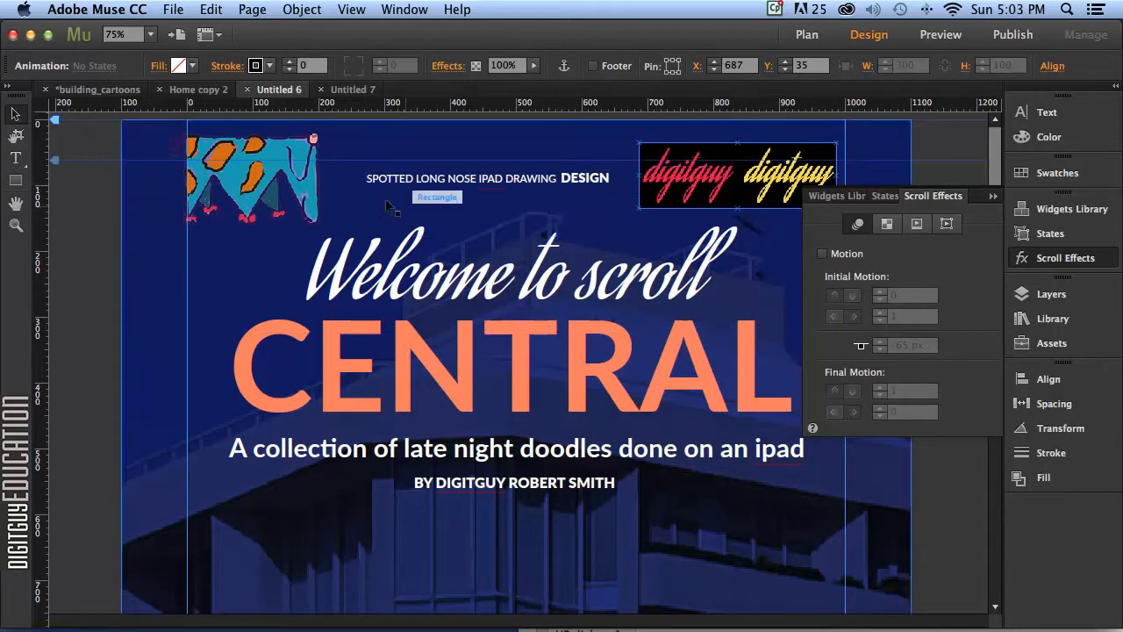
{"action": "left_click", "coordinate": [233, 158]}
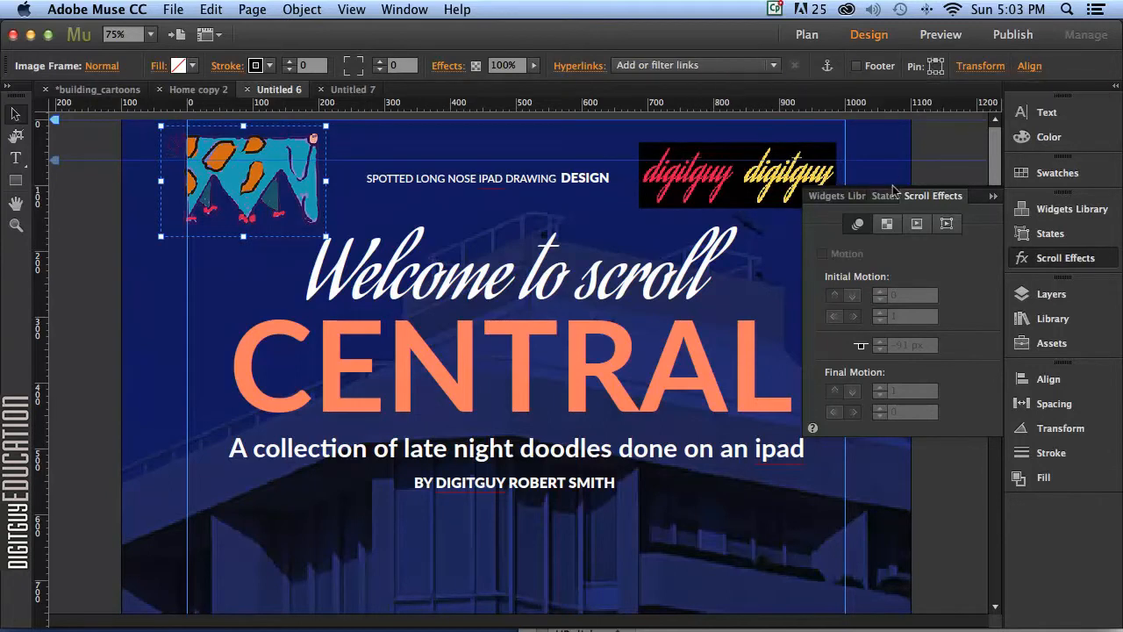
{"action": "left_click", "coordinate": [527, 178]}
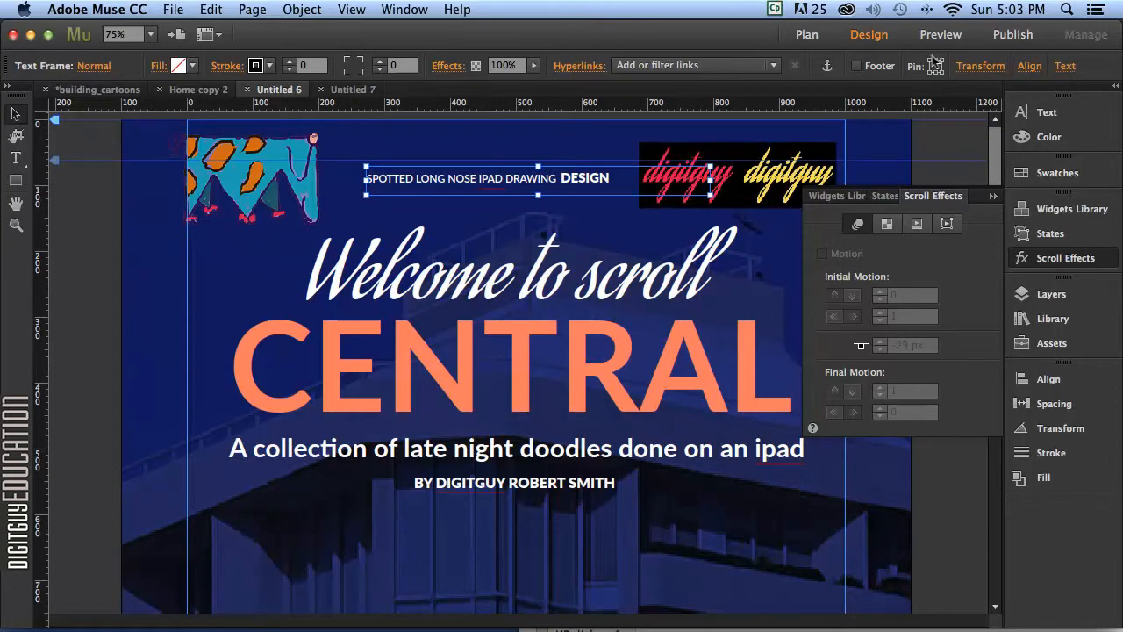
{"action": "left_click", "coordinate": [796, 165]}
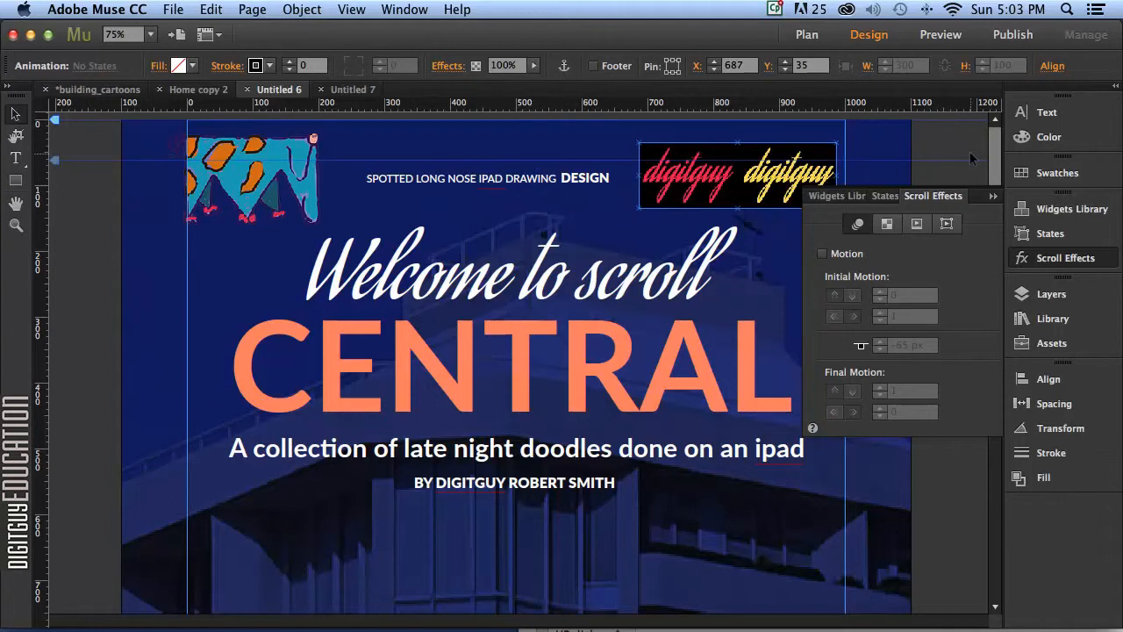
{"action": "left_click", "coordinate": [671, 61]}
Preview the Untitled 6 page in the browser again and check whether the header items stay fixed while scrolling.
{"action": "left_click", "coordinate": [174, 9]}
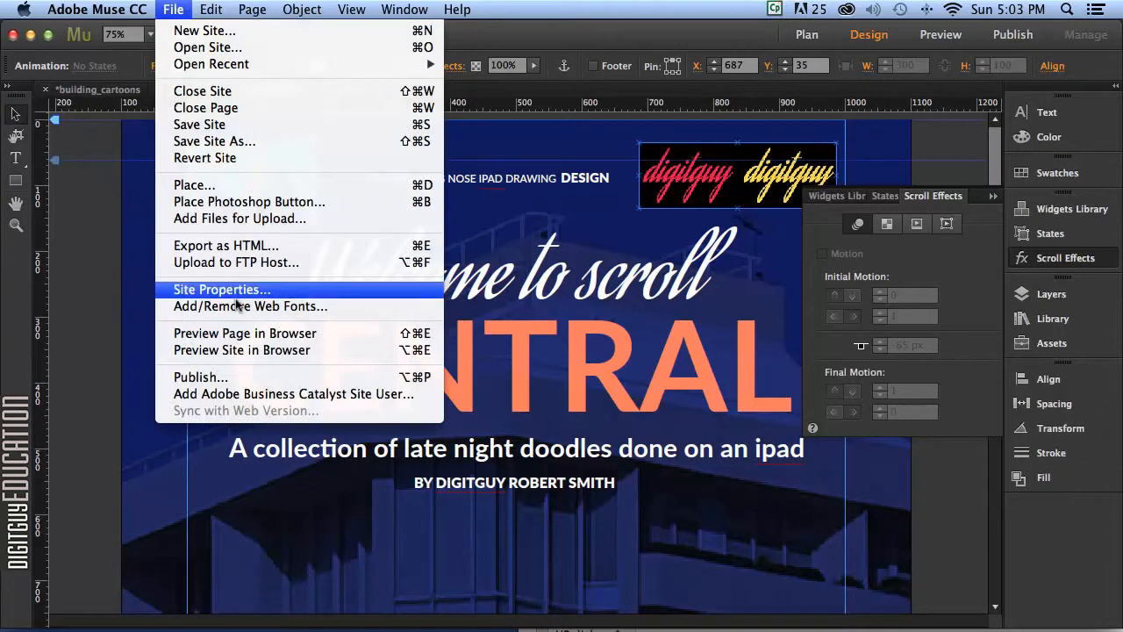
{"action": "left_click", "coordinate": [233, 334]}
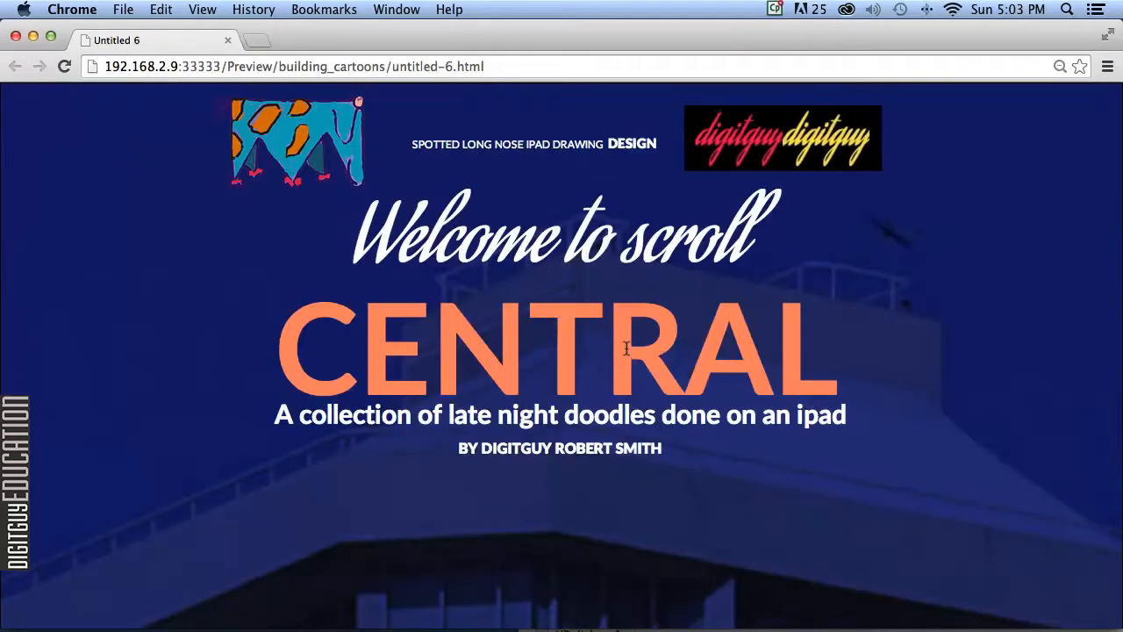
{"action": "scroll", "coordinate": [627, 350], "scroll_direction": "down", "scroll_amount": 3}
{"action": "scroll", "coordinate": [625, 351], "scroll_direction": "up", "scroll_amount": 3}
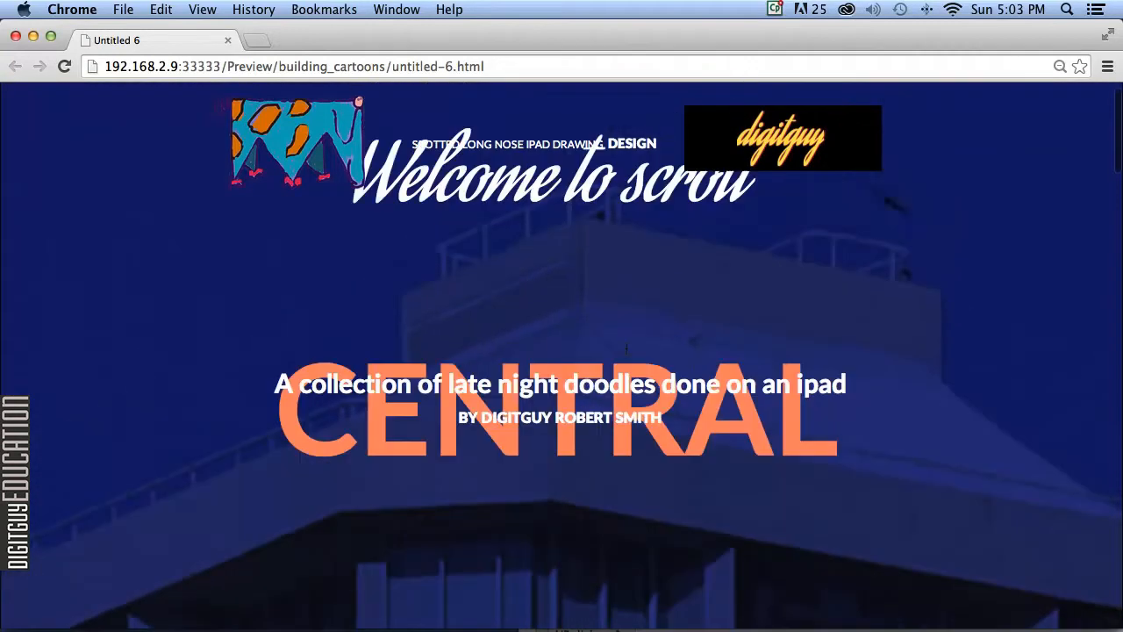
{"action": "scroll", "coordinate": [628, 345], "scroll_direction": "down", "scroll_amount": 1}
{"action": "scroll", "coordinate": [626, 346], "scroll_direction": "down", "scroll_amount": 3}
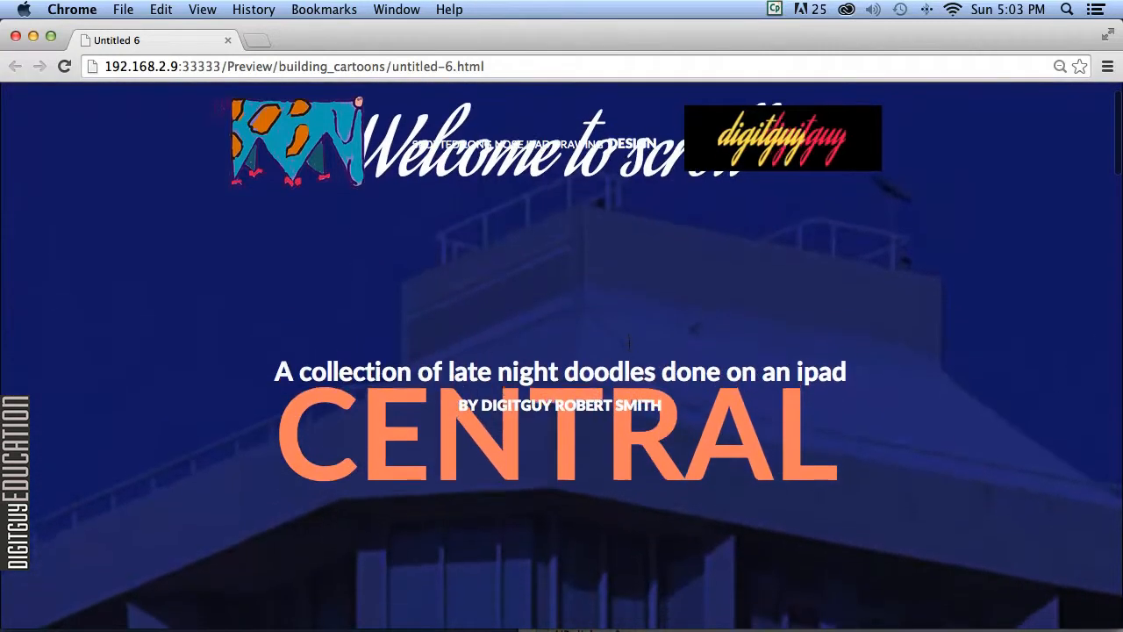
Examine how the Welcome to scroll and CENTRAL headings move past the header items in the page preview, and close the preview.
{"action": "scroll", "coordinate": [629, 347], "scroll_direction": "up", "scroll_amount": 3}
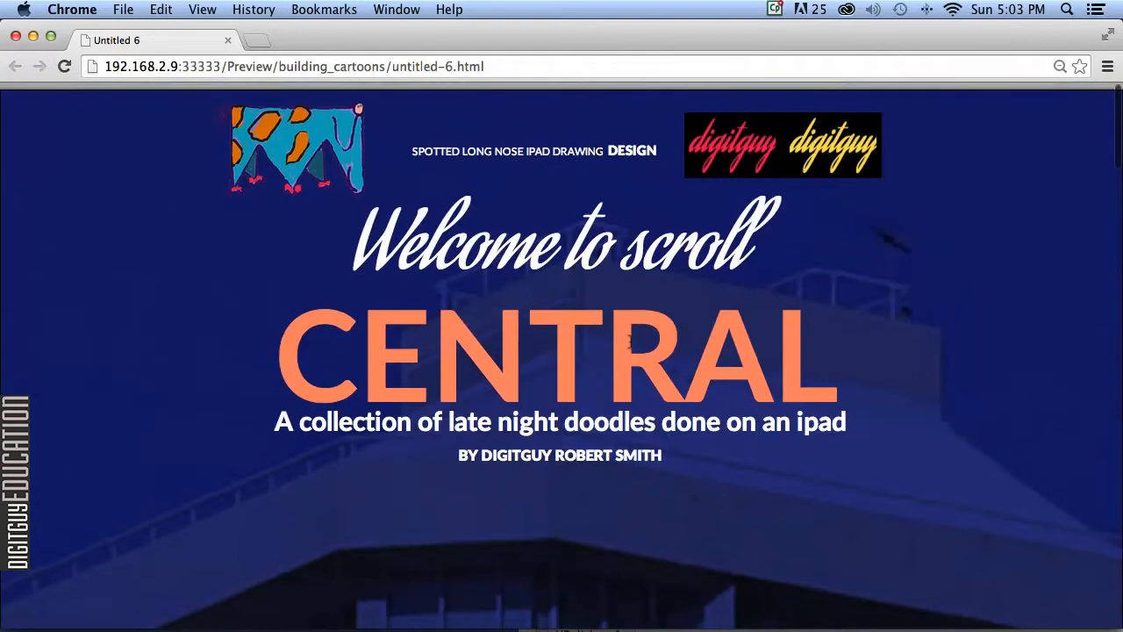
{"action": "scroll", "coordinate": [630, 347], "scroll_direction": "down", "scroll_amount": 3}
{"action": "scroll", "coordinate": [630, 344], "scroll_direction": "up", "scroll_amount": 3}
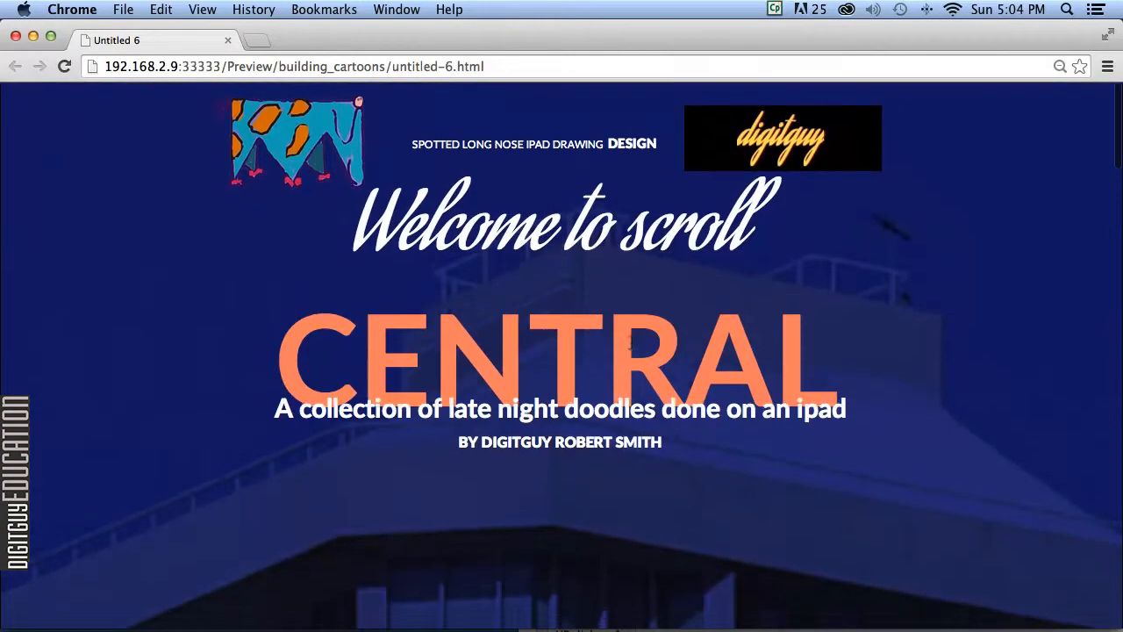
{"action": "scroll", "coordinate": [630, 342], "scroll_direction": "down", "scroll_amount": 3}
{"action": "scroll", "coordinate": [632, 337], "scroll_direction": "up", "scroll_amount": 3}
{"action": "scroll", "coordinate": [632, 342], "scroll_direction": "down", "scroll_amount": 4}
{"action": "scroll", "coordinate": [632, 348], "scroll_direction": "up", "scroll_amount": 4}
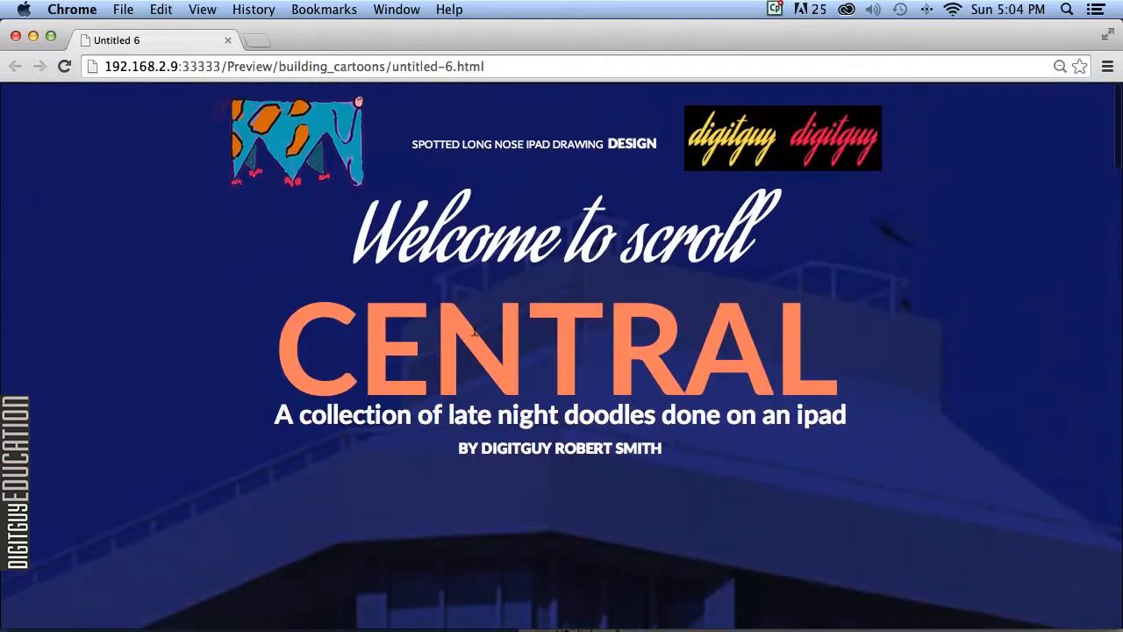
{"action": "left_click", "coordinate": [14, 35]}
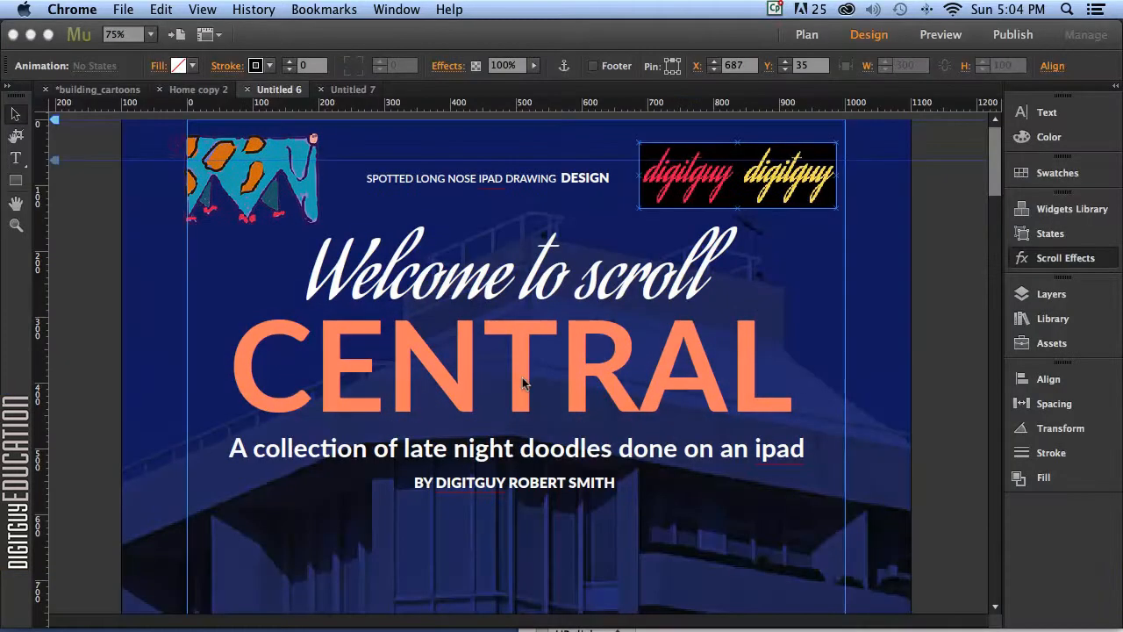
Enable scroll motion for the "A collection of late night doodles" text frame with key position 0 px and rightward final motion 2.
{"action": "left_click", "coordinate": [551, 447]}
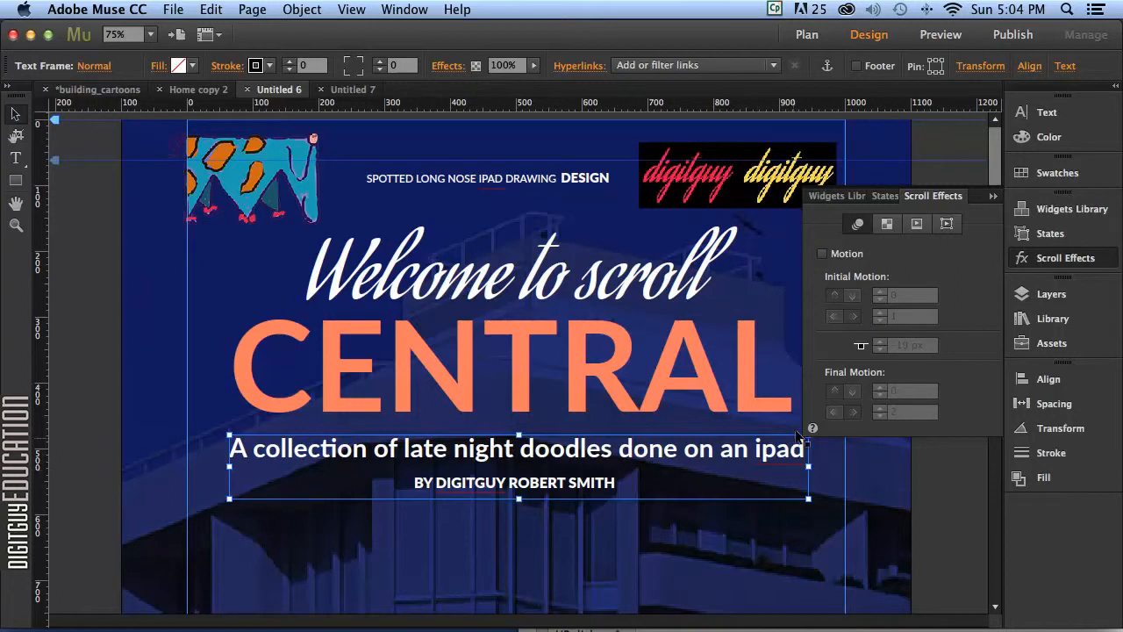
{"action": "left_click", "coordinate": [822, 253]}
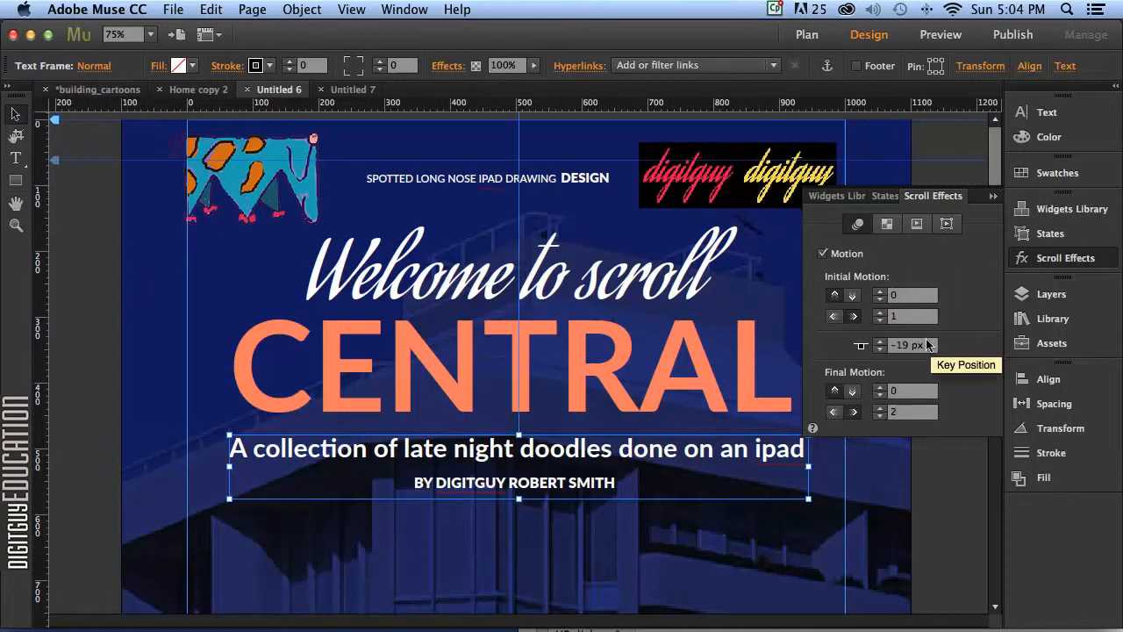
{"action": "left_click", "coordinate": [923, 345]}
{"action": "type", "text": "0"}
{"action": "key", "text": "Return"}
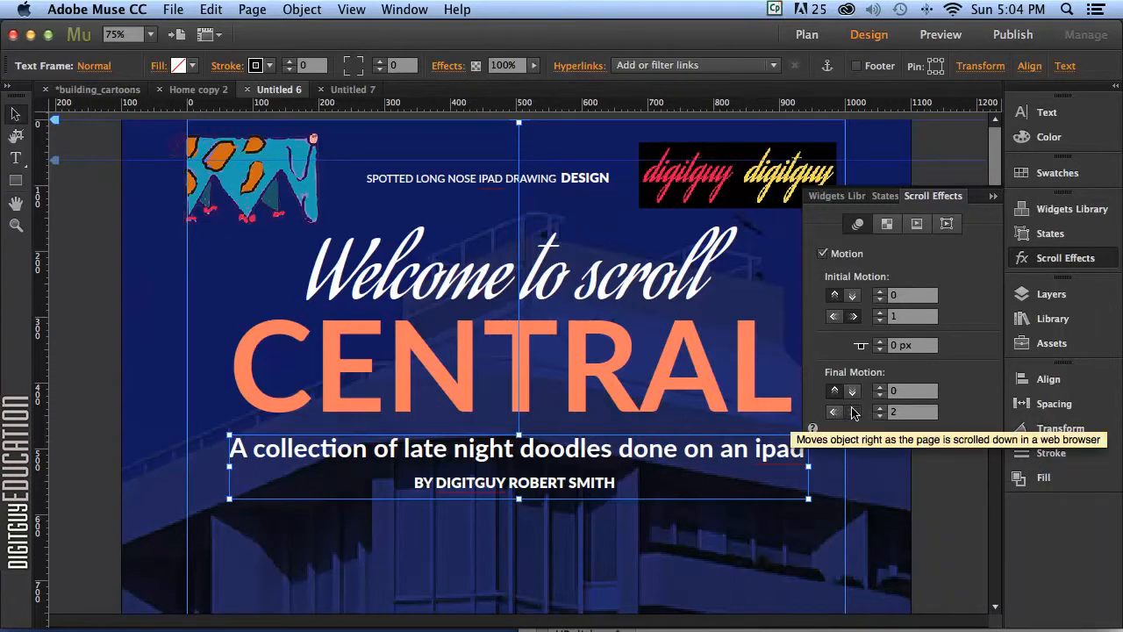
{"action": "left_click", "coordinate": [902, 412]}
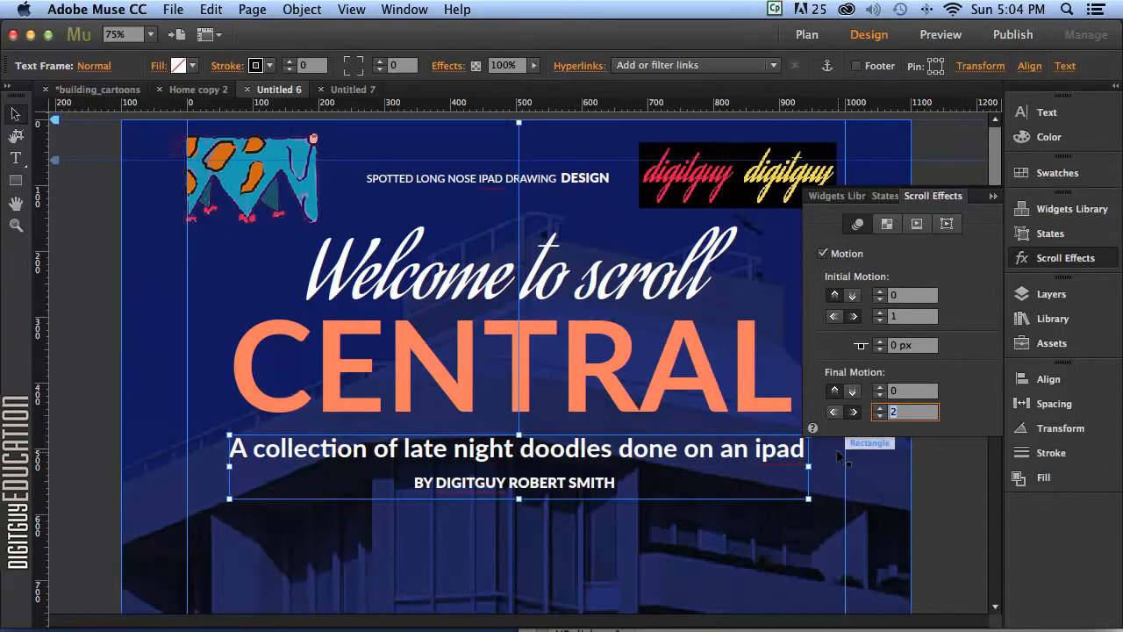
Enable scroll motion for the byline text frame with key position 0 px and leftward final motion 2.
{"action": "left_click", "coordinate": [576, 491]}
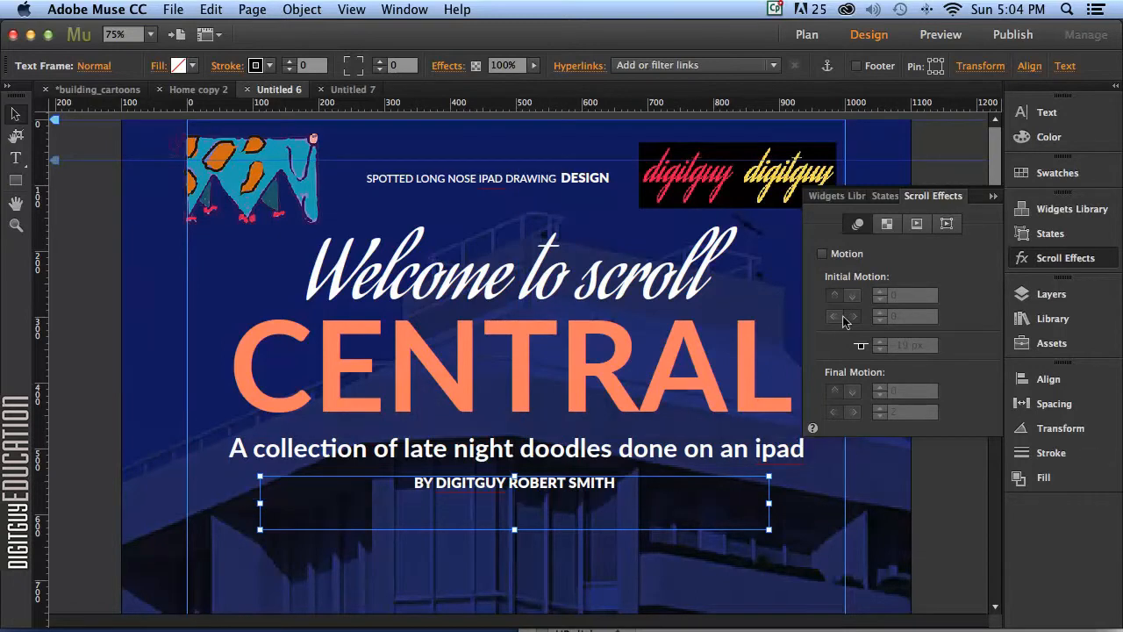
{"action": "left_click", "coordinate": [822, 253]}
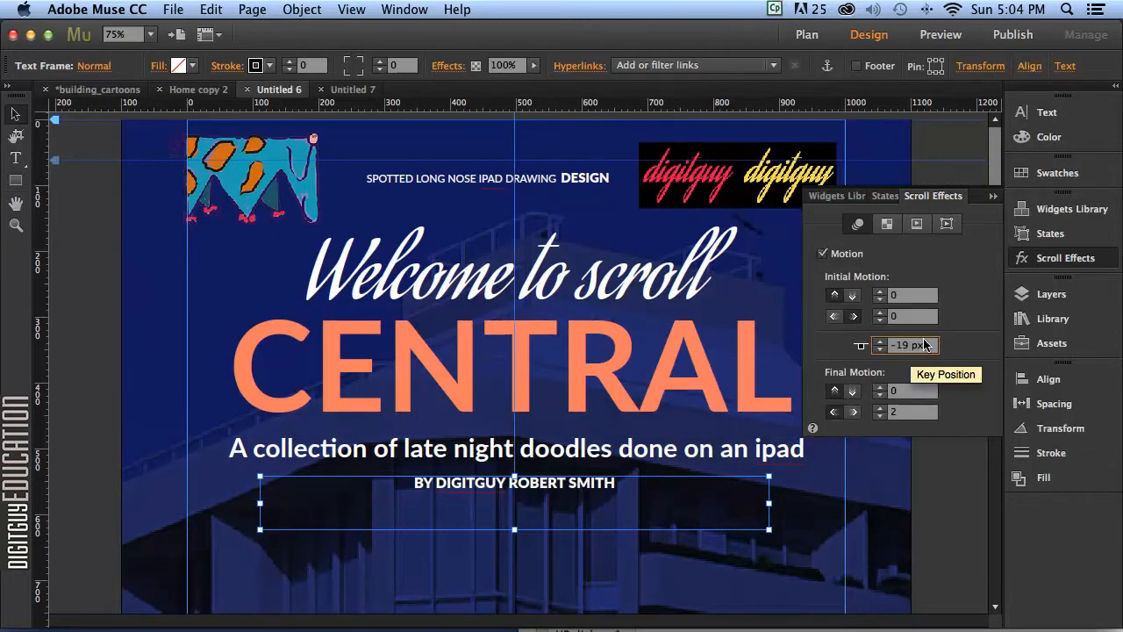
{"action": "type", "text": "0"}
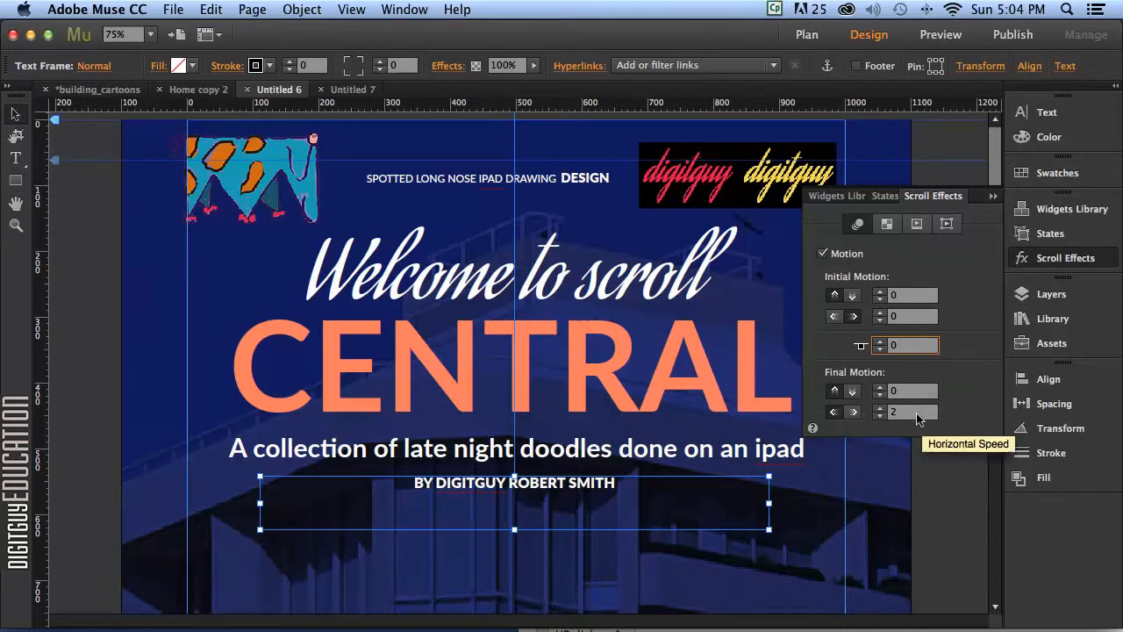
{"action": "left_click", "coordinate": [829, 410]}
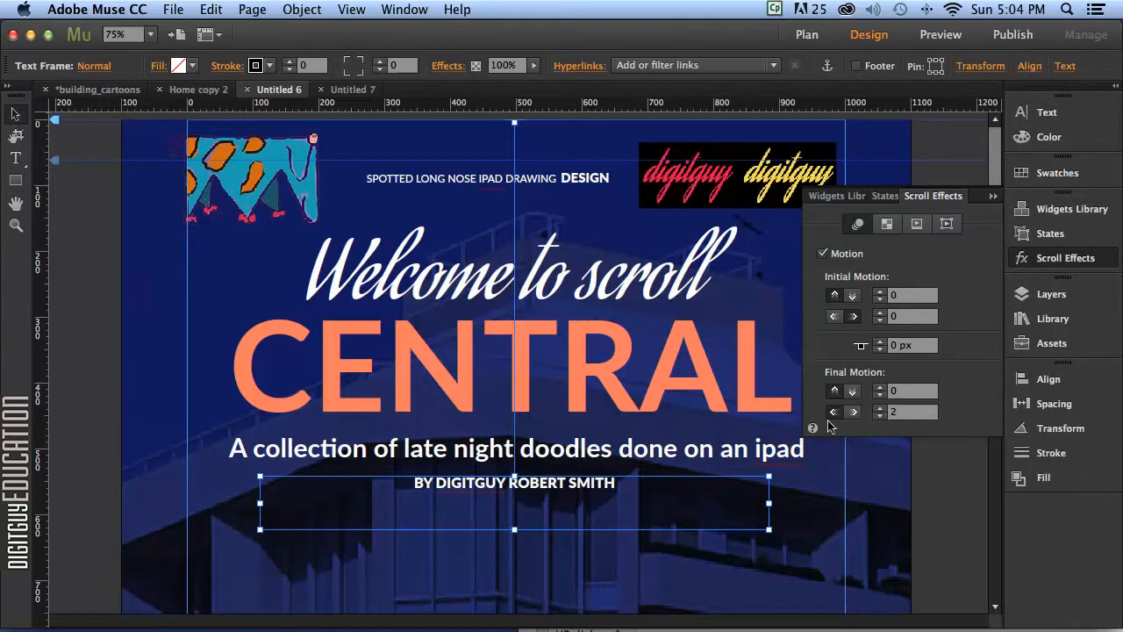
Preview the Untitled 6 page in the browser, check how the tagline and byline move sideways during scrolling, and close the preview.
{"action": "left_click", "coordinate": [173, 8]}
{"action": "left_click", "coordinate": [247, 333]}
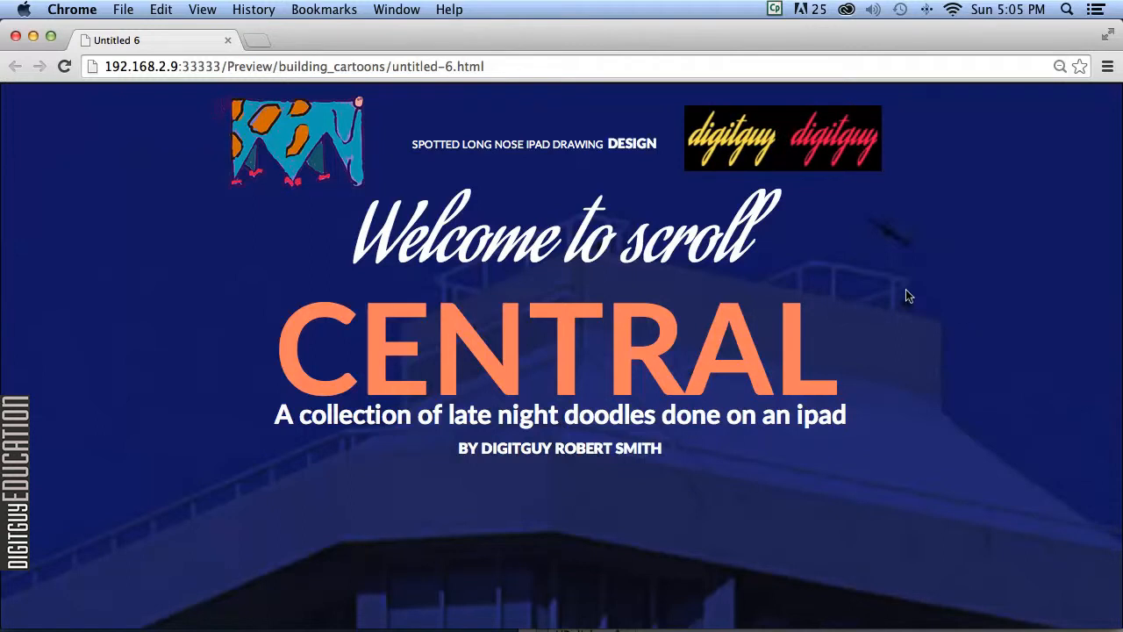
{"action": "scroll", "coordinate": [908, 296], "scroll_direction": "down", "scroll_amount": 5}
{"action": "scroll", "coordinate": [909, 295], "scroll_direction": "up", "scroll_amount": 5}
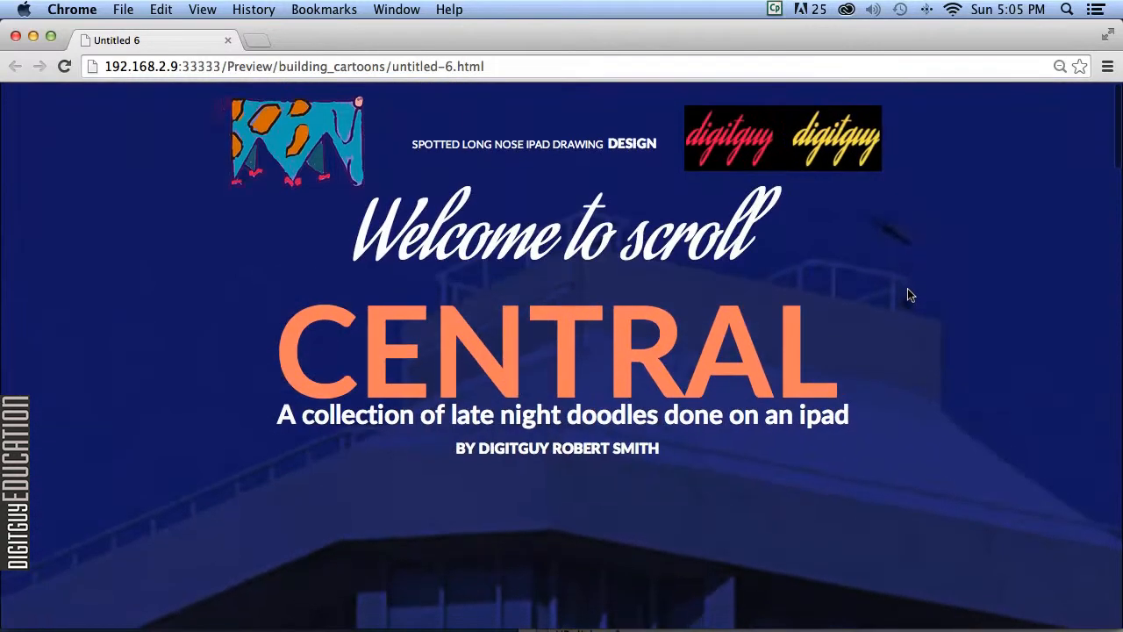
{"action": "scroll", "coordinate": [908, 295], "scroll_direction": "down", "scroll_amount": 4}
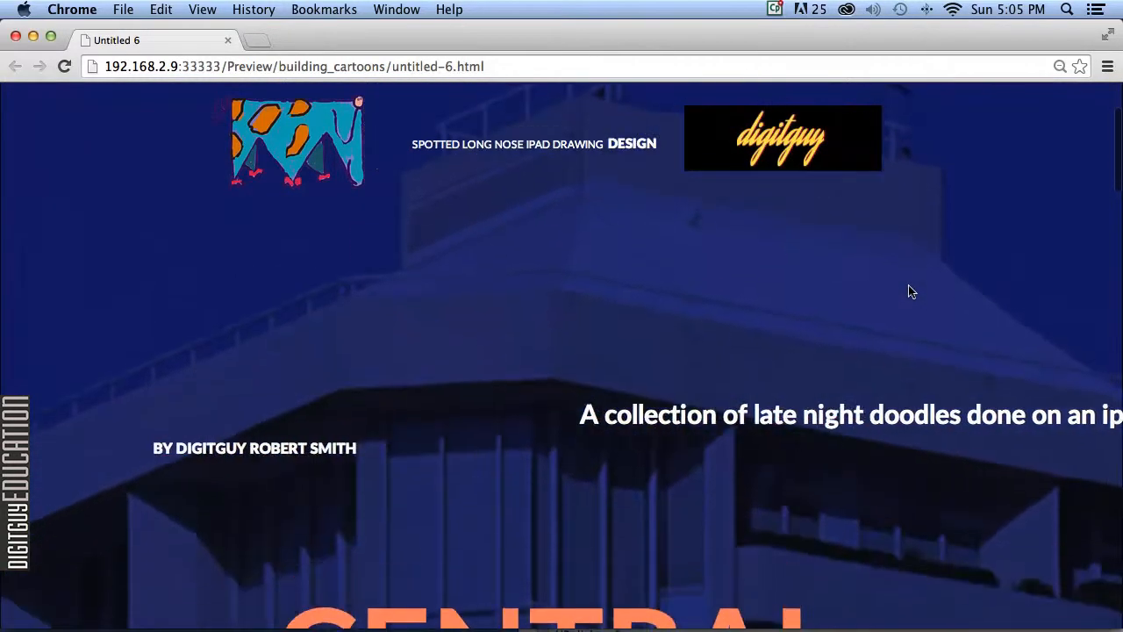
{"action": "scroll", "coordinate": [910, 290], "scroll_direction": "up", "scroll_amount": 5}
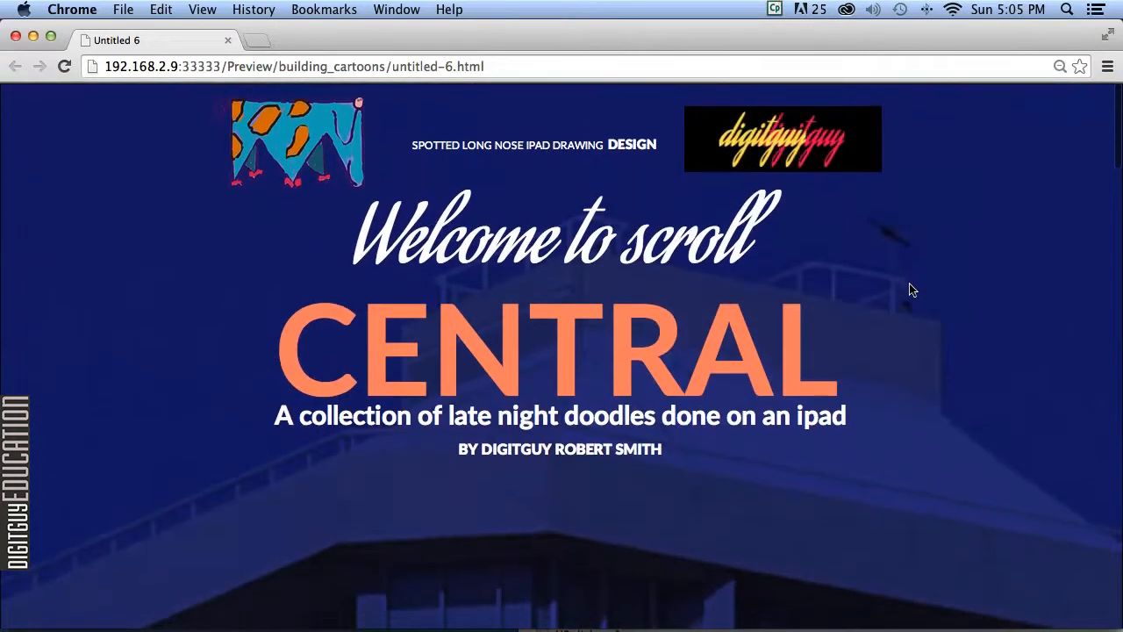
{"action": "scroll", "coordinate": [910, 290], "scroll_direction": "down", "scroll_amount": 3}
{"action": "scroll", "coordinate": [910, 290], "scroll_direction": "down", "scroll_amount": 2}
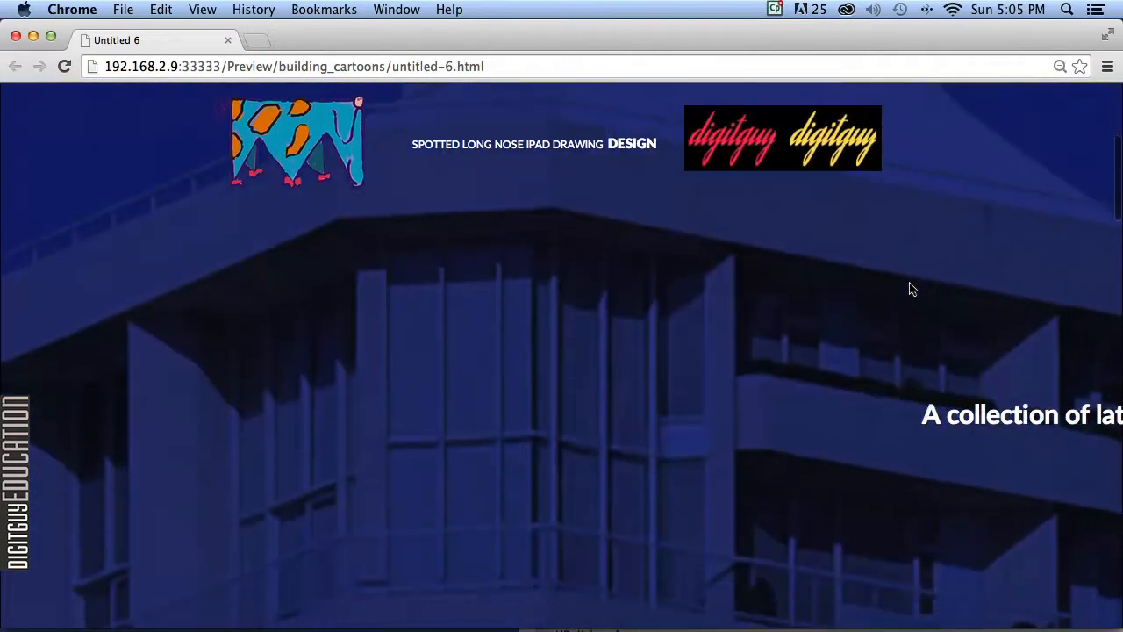
{"action": "scroll", "coordinate": [910, 290], "scroll_direction": "up", "scroll_amount": 5}
{"action": "scroll", "coordinate": [910, 289], "scroll_direction": "down", "scroll_amount": 3}
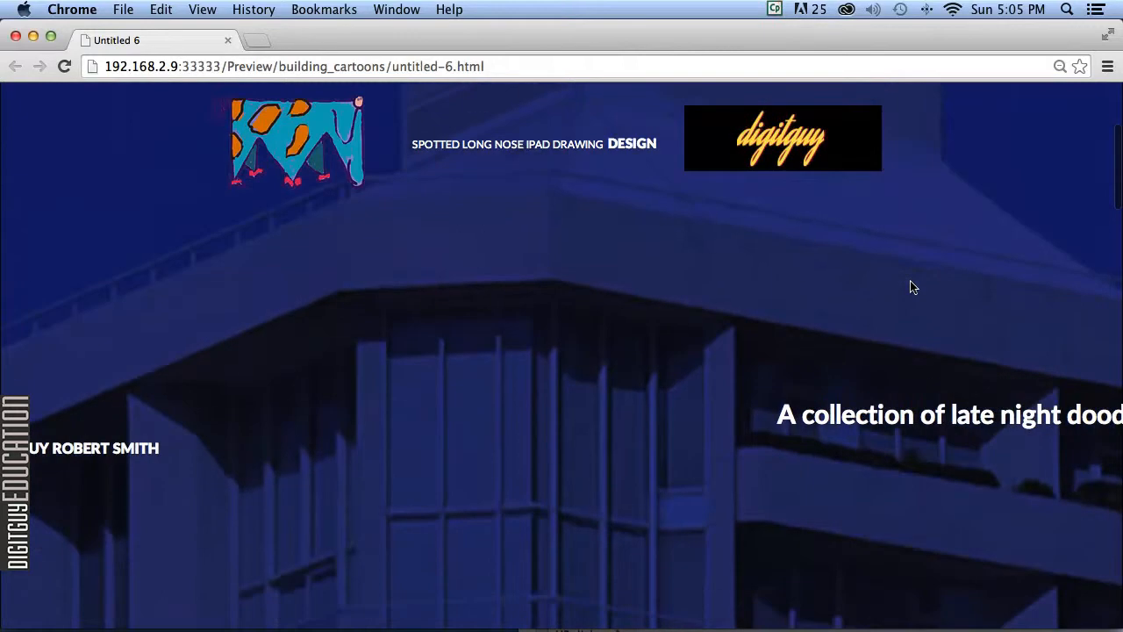
{"action": "left_click", "coordinate": [14, 37]}
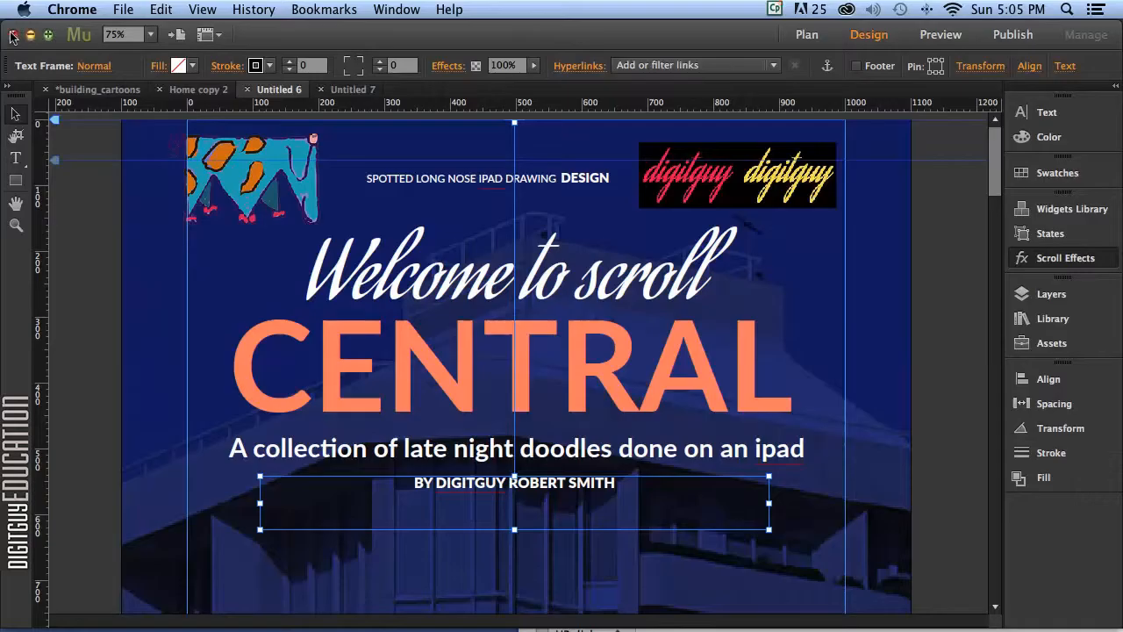
Raise the horizontal final motion speed to 3 for both the tagline and the byline text frames.
{"action": "left_click", "coordinate": [591, 452]}
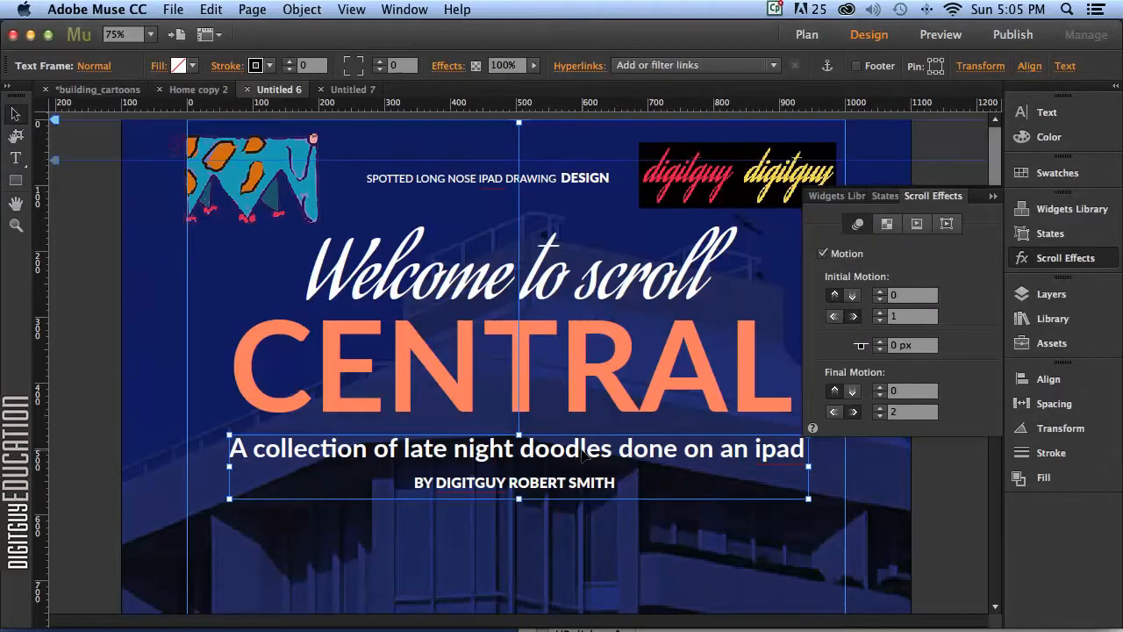
{"action": "left_click", "coordinate": [900, 413]}
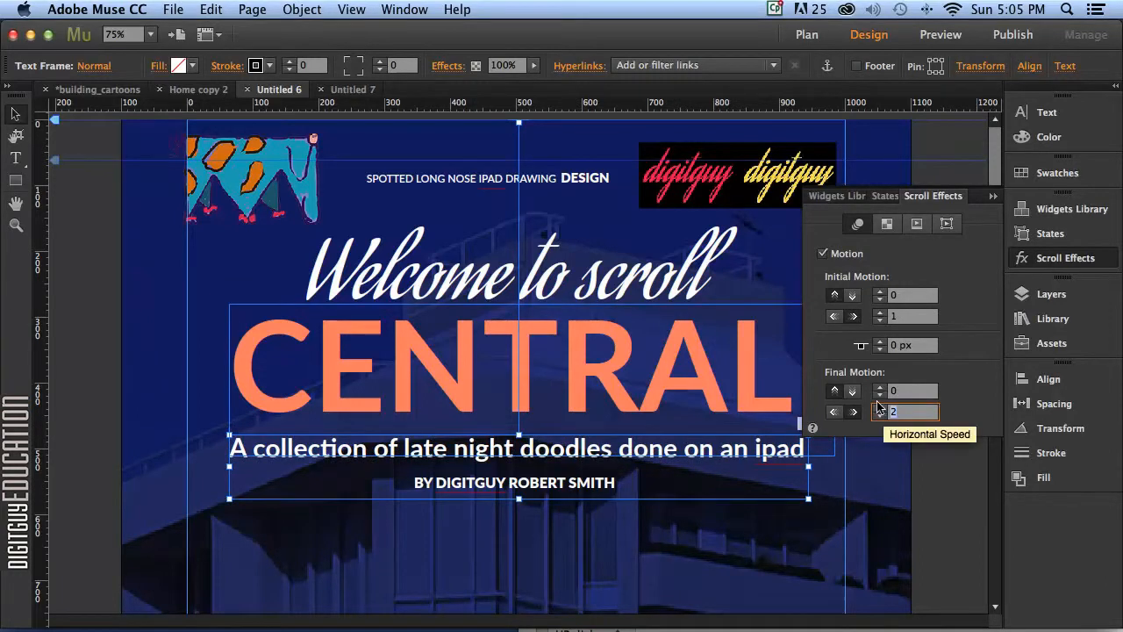
{"action": "left_click", "coordinate": [878, 407]}
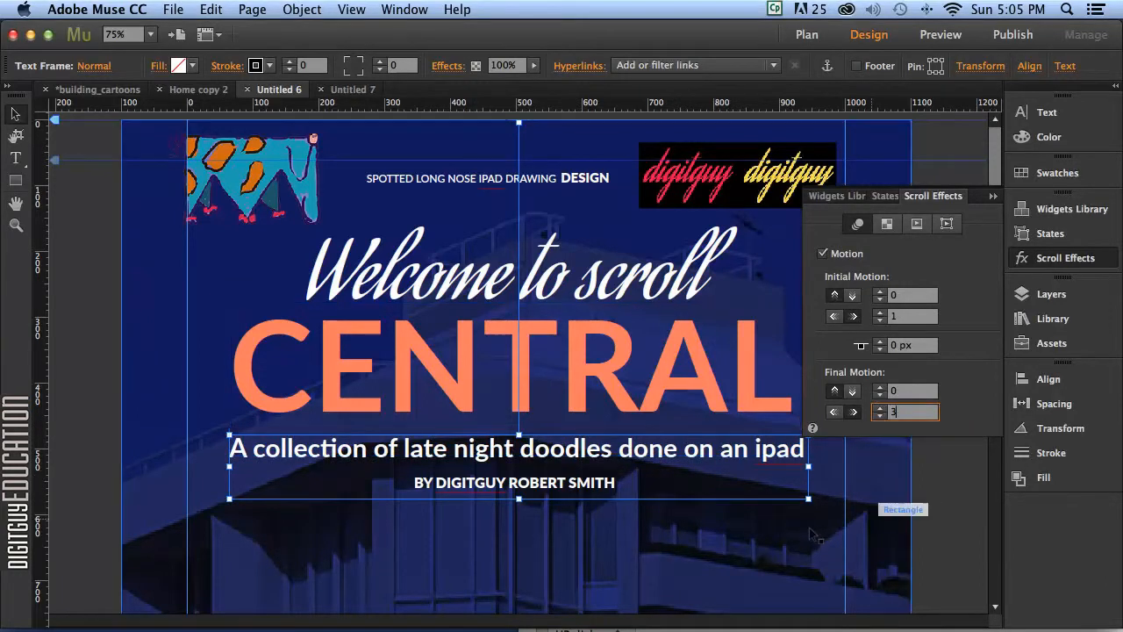
{"action": "left_click", "coordinate": [553, 482]}
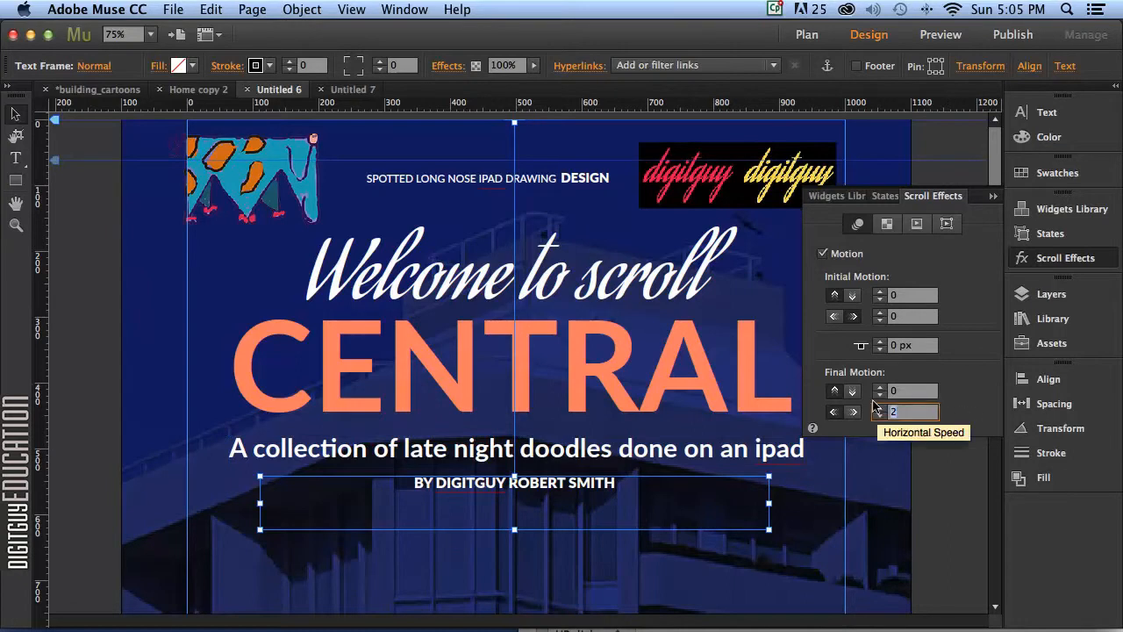
{"action": "left_click", "coordinate": [946, 466]}
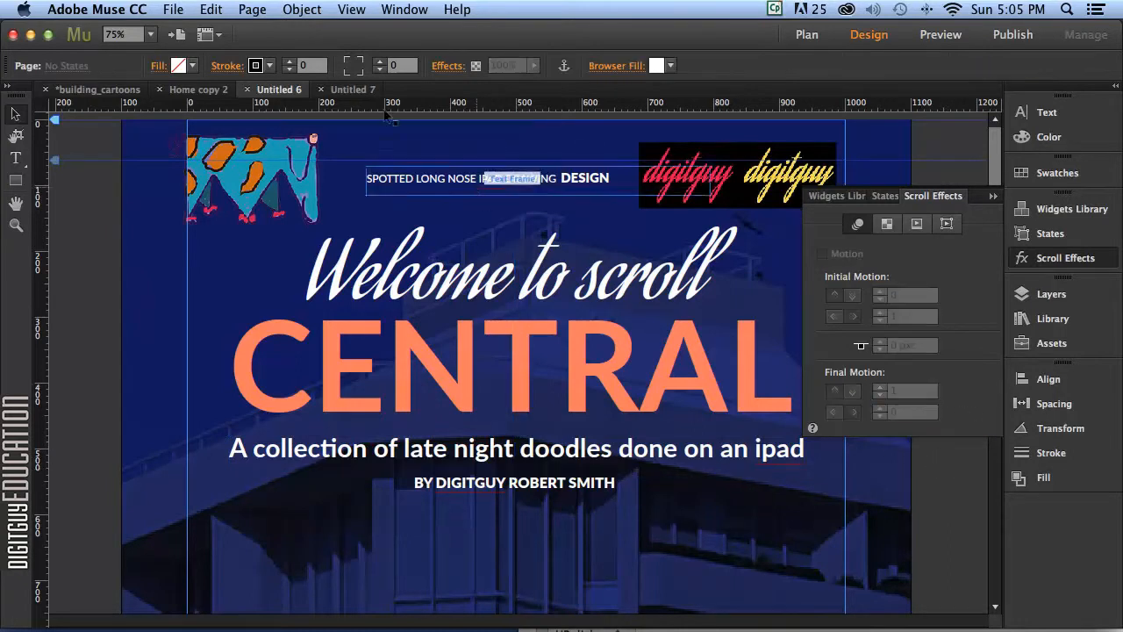
Preview the Untitled 6 page in the browser again, check the faster sideways motion of the tagline and byline, and close the preview.
{"action": "left_click", "coordinate": [172, 9]}
{"action": "left_click", "coordinate": [258, 333]}
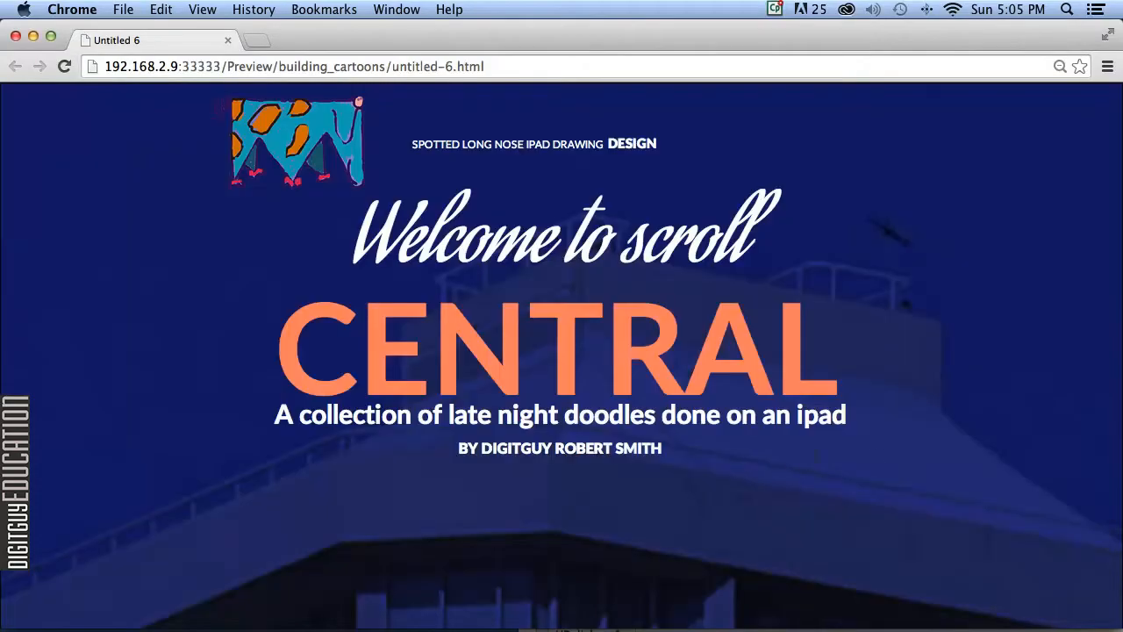
{"action": "scroll", "coordinate": [880, 443], "scroll_direction": "down", "scroll_amount": 5}
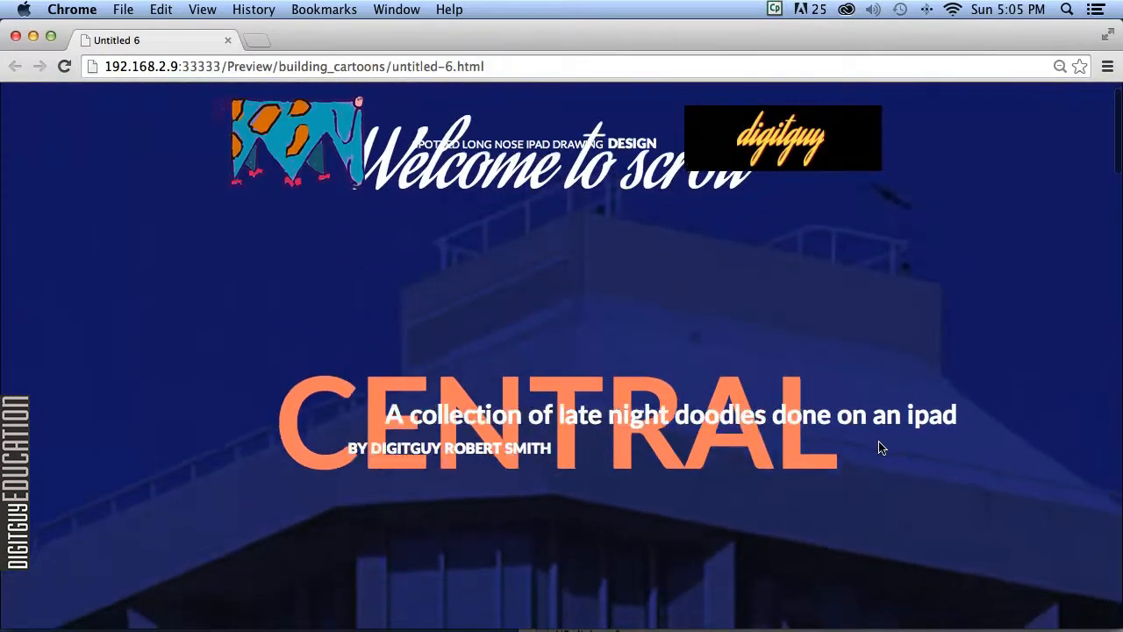
{"action": "scroll", "coordinate": [881, 447], "scroll_direction": "down", "scroll_amount": 5}
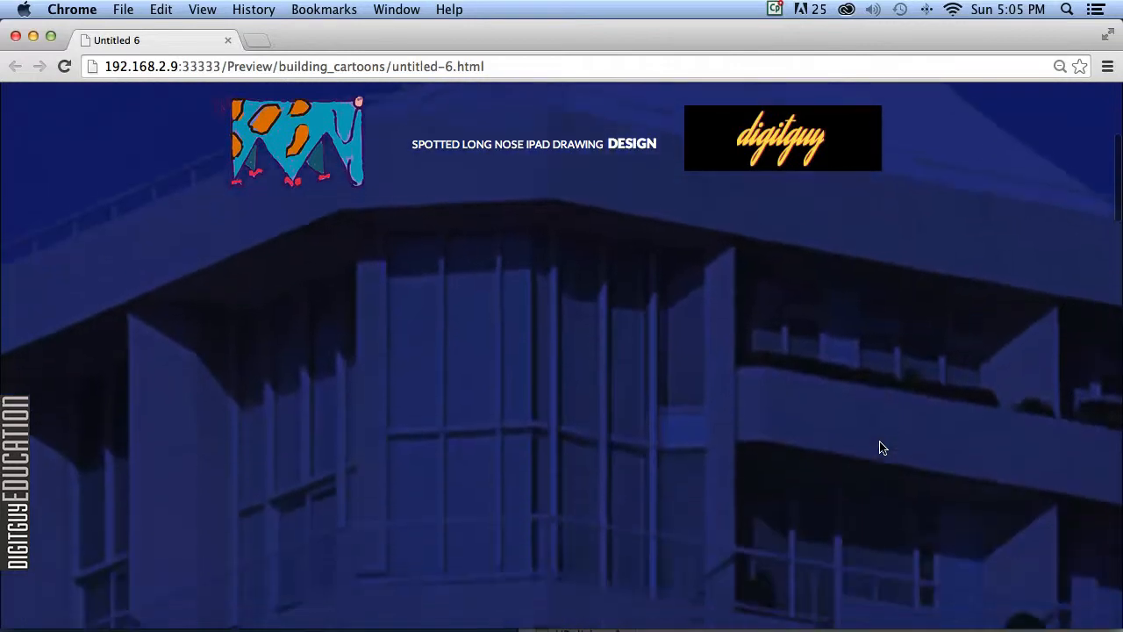
{"action": "scroll", "coordinate": [882, 447], "scroll_direction": "up", "scroll_amount": 10}
{"action": "scroll", "coordinate": [882, 448], "scroll_direction": "down", "scroll_amount": 5}
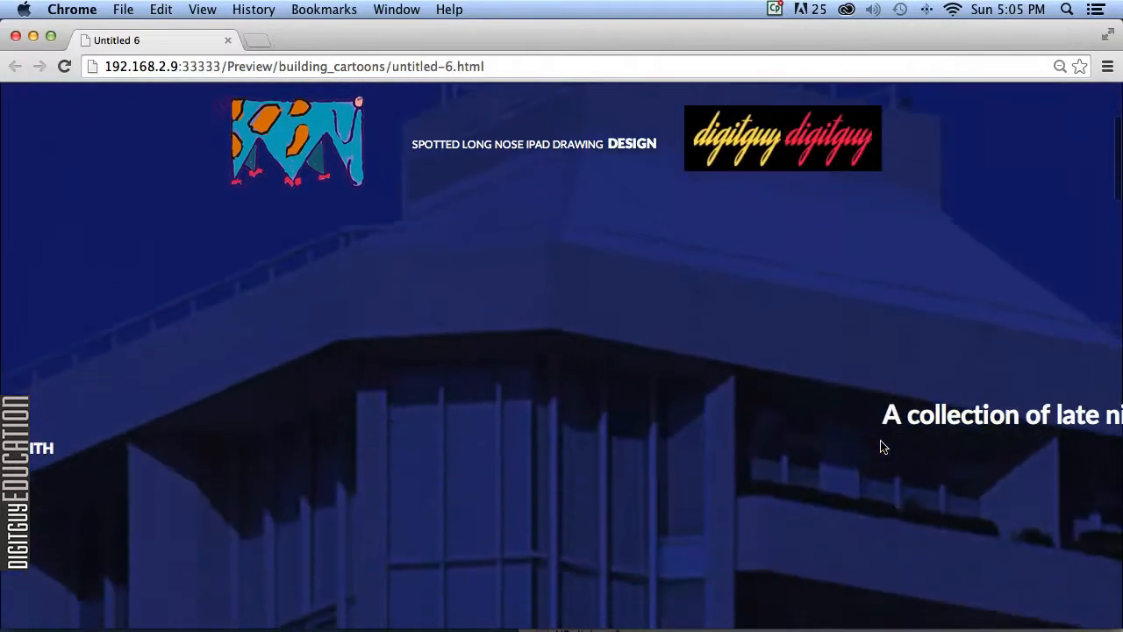
{"action": "scroll", "coordinate": [882, 445], "scroll_direction": "up", "scroll_amount": 5}
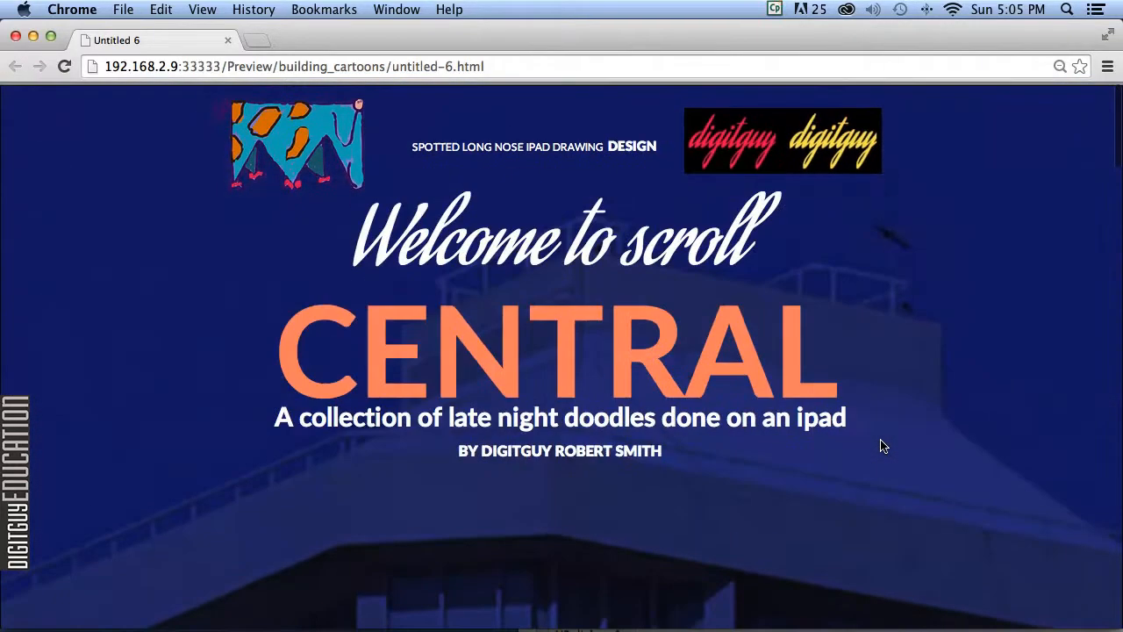
{"action": "scroll", "coordinate": [882, 446], "scroll_direction": "down", "scroll_amount": 5}
{"action": "scroll", "coordinate": [882, 445], "scroll_direction": "down", "scroll_amount": 3}
{"action": "scroll", "coordinate": [882, 446], "scroll_direction": "up", "scroll_amount": 8}
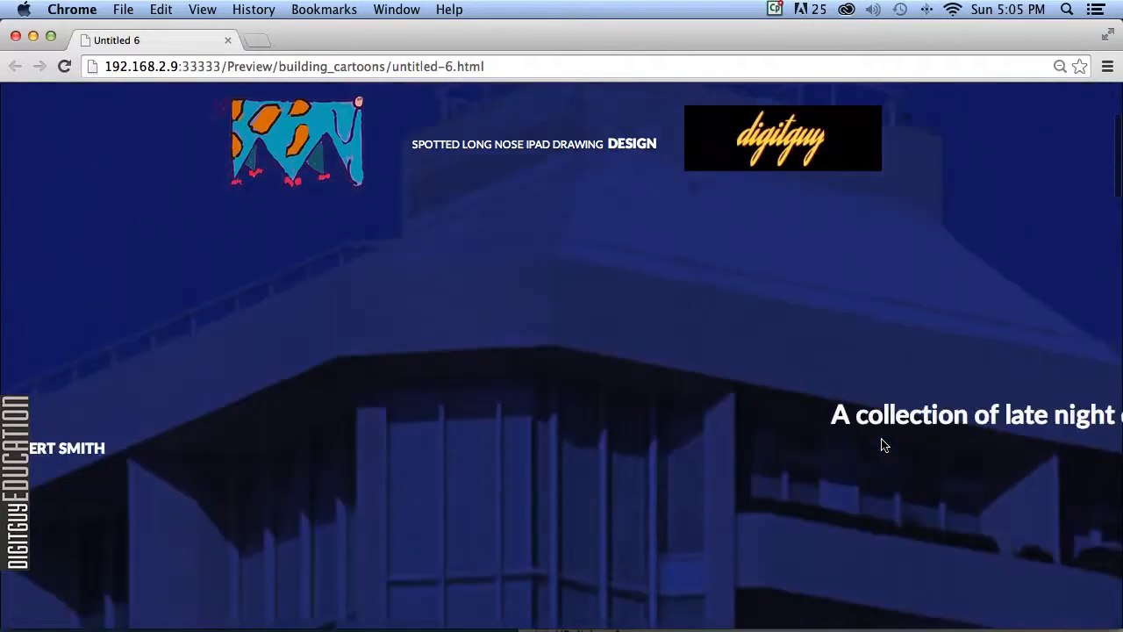
{"action": "scroll", "coordinate": [882, 446], "scroll_direction": "down", "scroll_amount": 4}
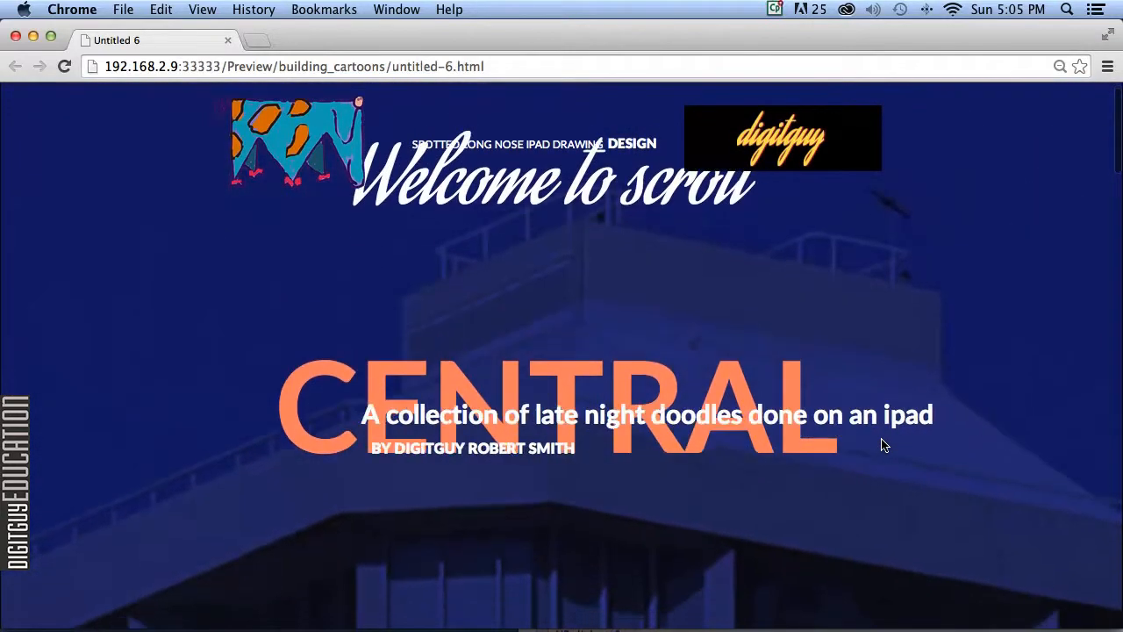
{"action": "scroll", "coordinate": [882, 445], "scroll_direction": "up", "scroll_amount": 5}
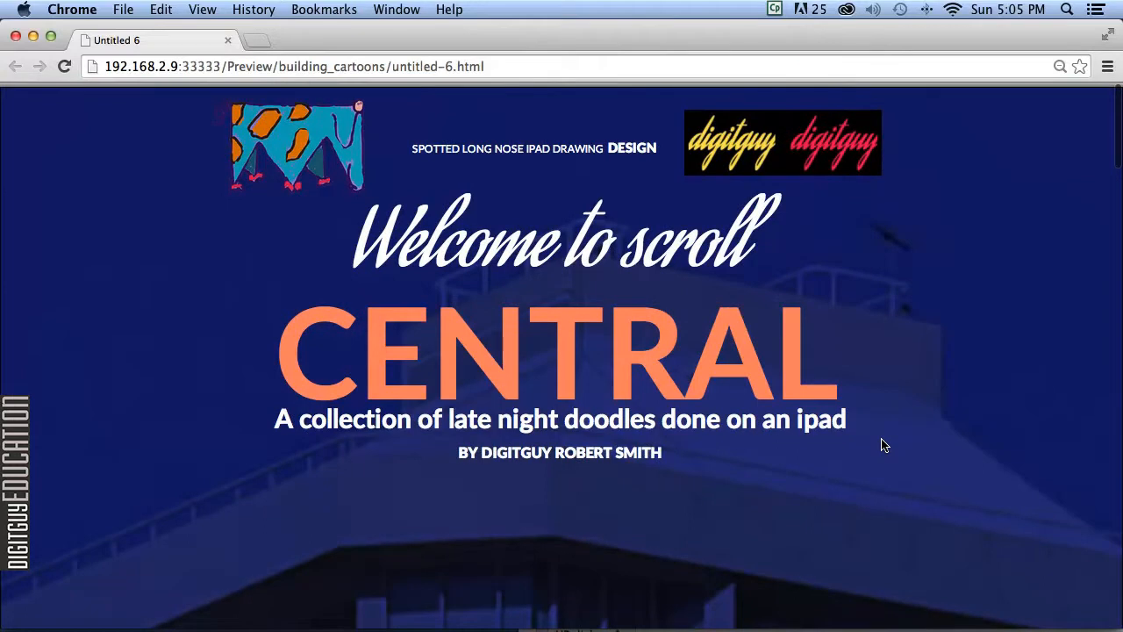
{"action": "scroll", "coordinate": [908, 405], "scroll_direction": "down", "scroll_amount": 5}
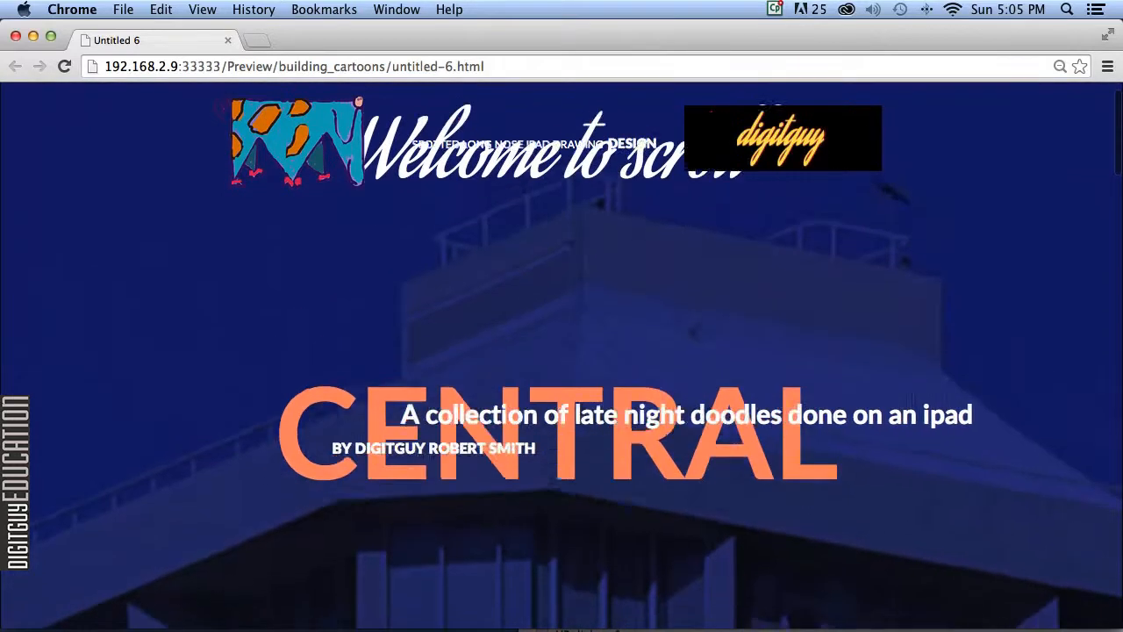
{"action": "scroll", "coordinate": [911, 401], "scroll_direction": "down", "scroll_amount": 5}
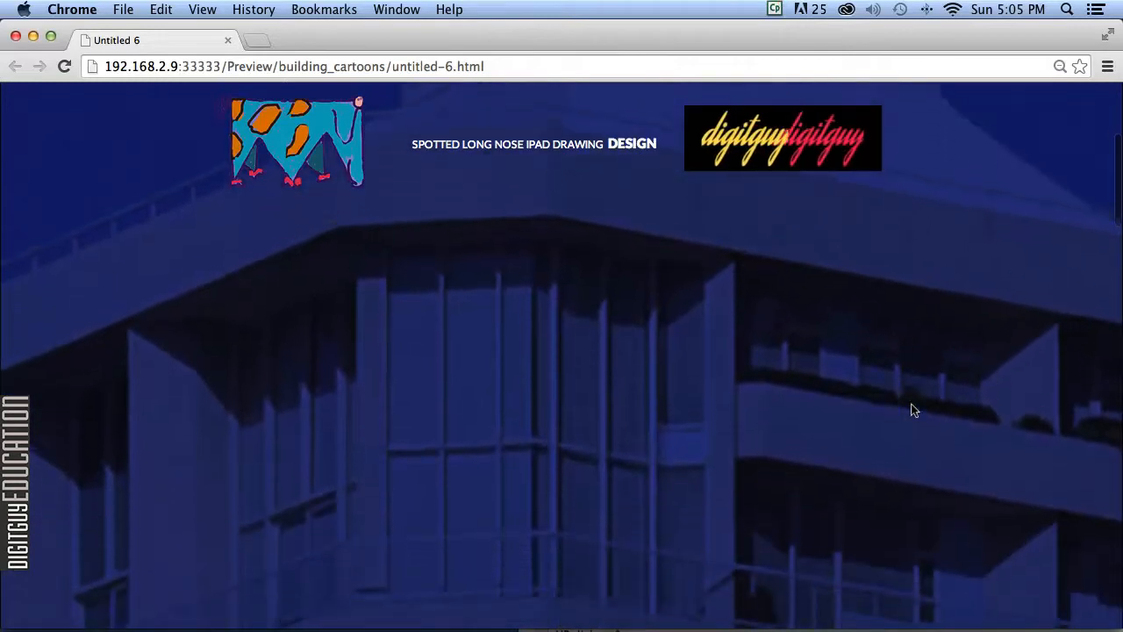
{"action": "scroll", "coordinate": [911, 406], "scroll_direction": "up", "scroll_amount": 10}
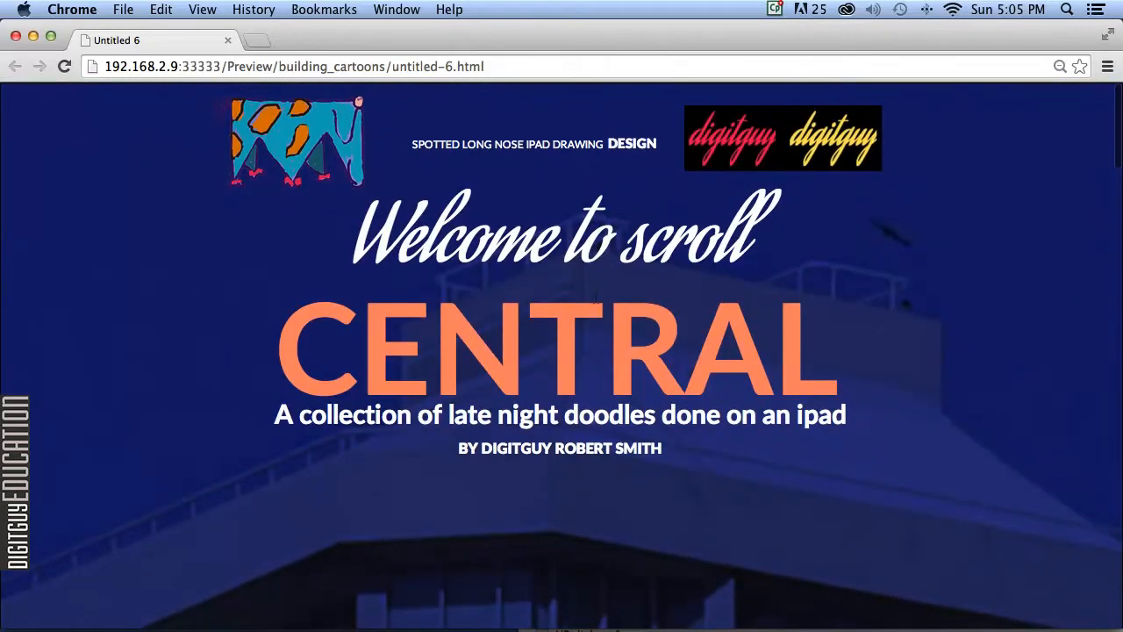
{"action": "left_click", "coordinate": [15, 36]}
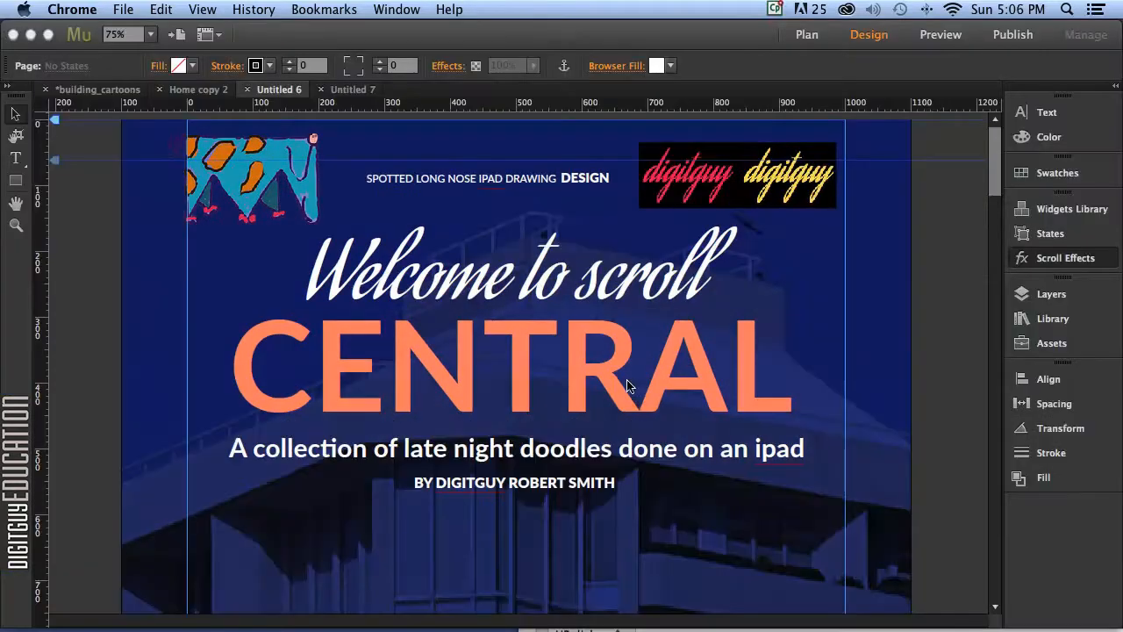
{"action": "left_click", "coordinate": [929, 358]}
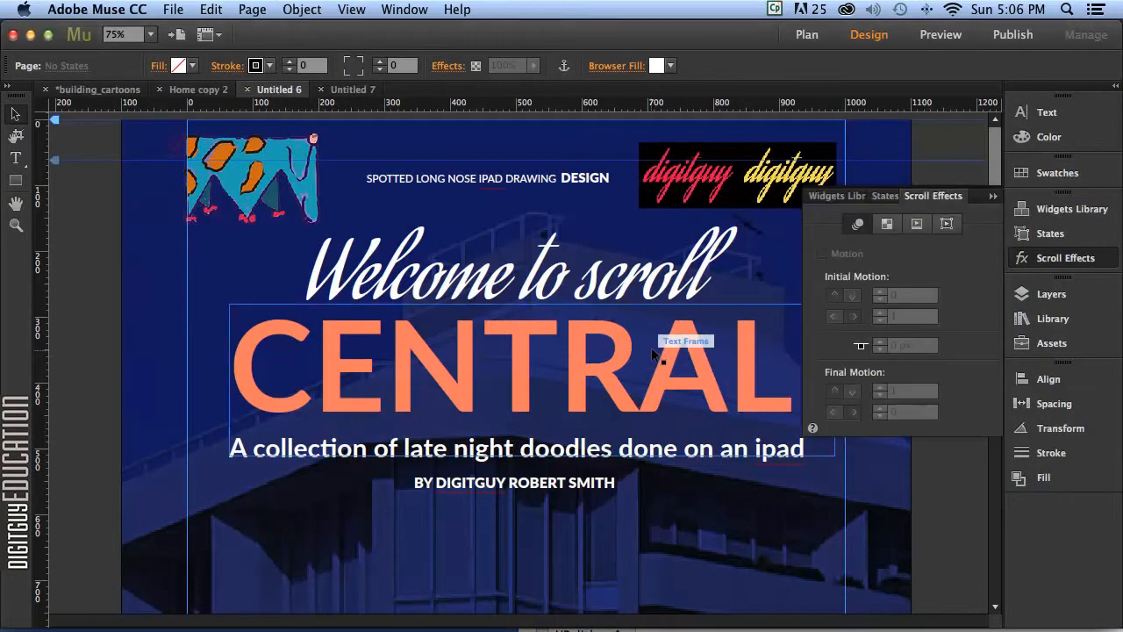